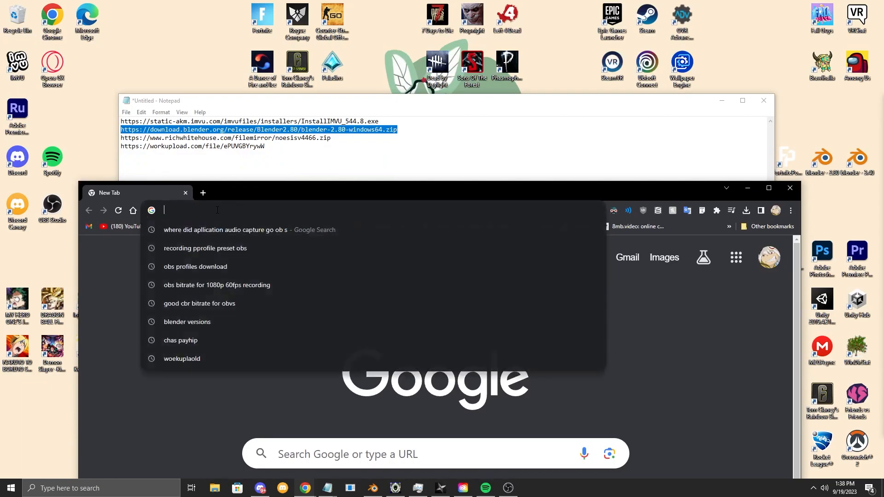
Open the download link for blender-2.80-windows64.zip and cancel saving the file
{"action": "key", "text": "Return"}
{"action": "left_click_drag", "start_coordinate": [331, 165], "coordinate": [506, 151]}
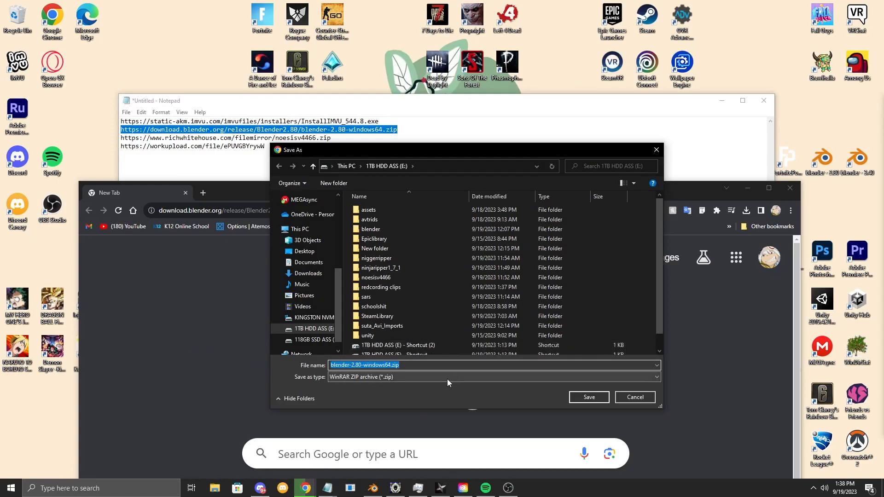
{"action": "left_click", "coordinate": [634, 398]}
Open the blender folder on the E: drive in File Explorer
{"action": "left_click", "coordinate": [210, 491]}
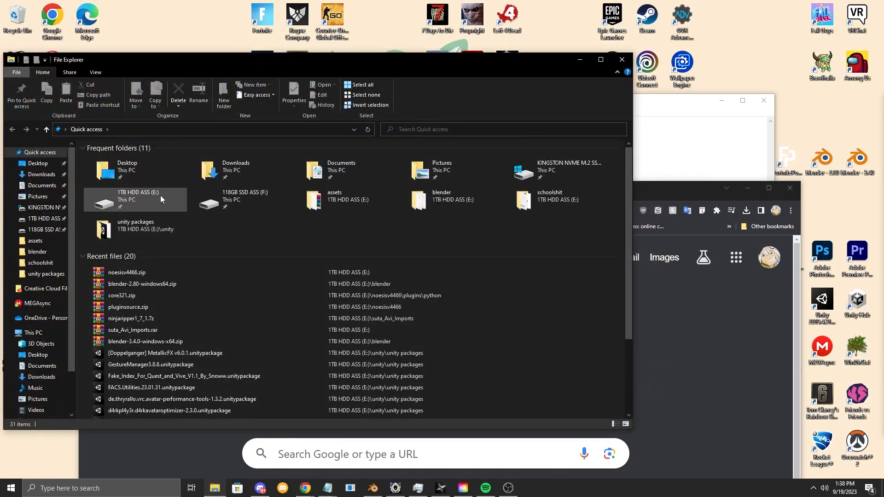
{"action": "double_click", "coordinate": [161, 195]}
{"action": "double_click", "coordinate": [154, 192]}
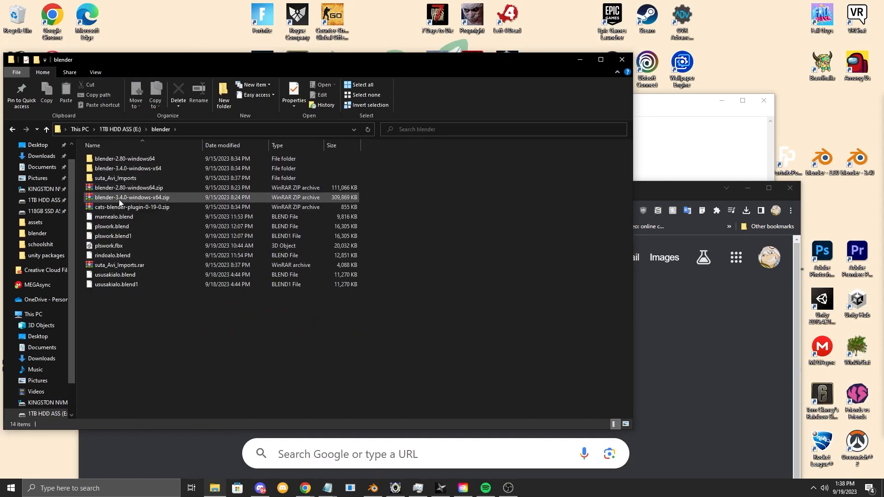
Open blender-2.80-windows64.zip, bring up its extraction options and cancel the extraction
{"action": "right_click", "coordinate": [121, 198]}
{"action": "right_click", "coordinate": [120, 188]}
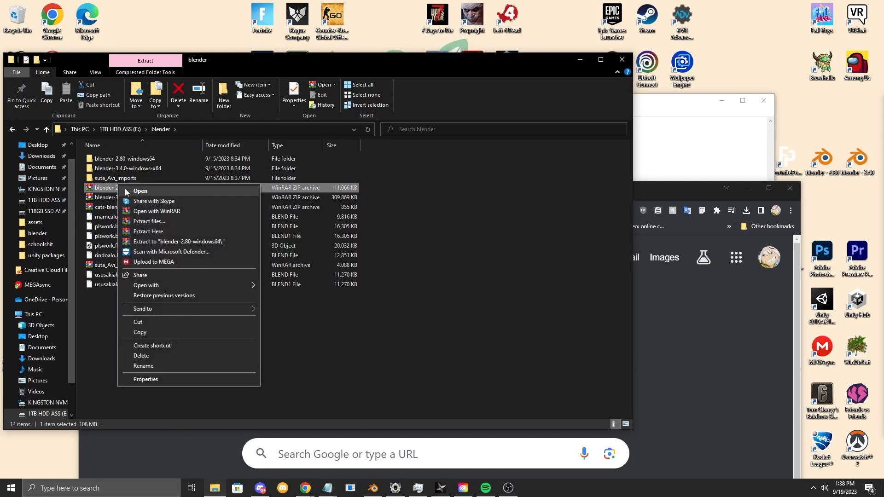
{"action": "left_click", "coordinate": [123, 190]}
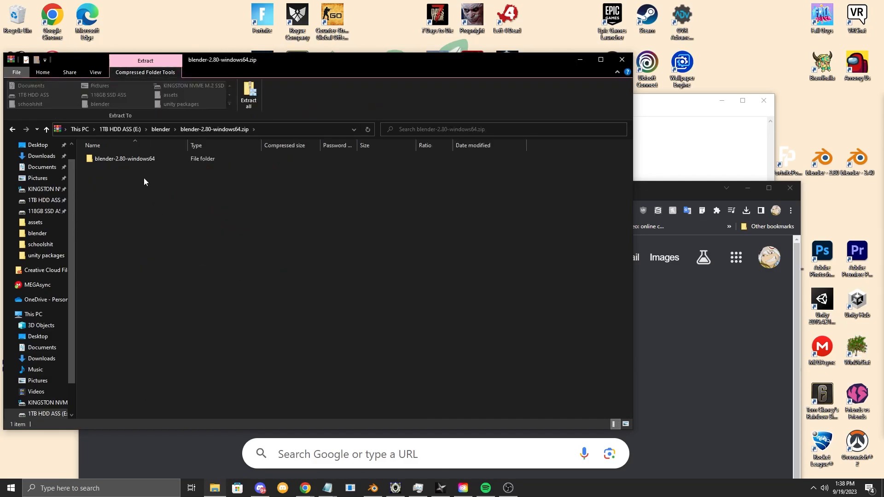
{"action": "left_click", "coordinate": [251, 102]}
{"action": "left_click", "coordinate": [521, 333]}
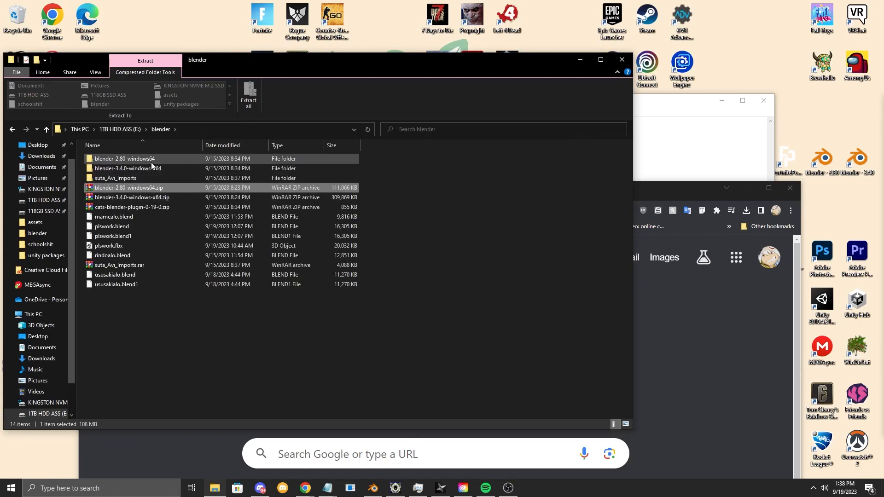
Launch blender.exe from the inner blender-2.80-windows64 folder and minimize Blender
{"action": "double_click", "coordinate": [125, 160]}
{"action": "double_click", "coordinate": [125, 159]}
{"action": "scroll", "coordinate": [123, 300], "scroll_direction": "down", "scroll_amount": 10}
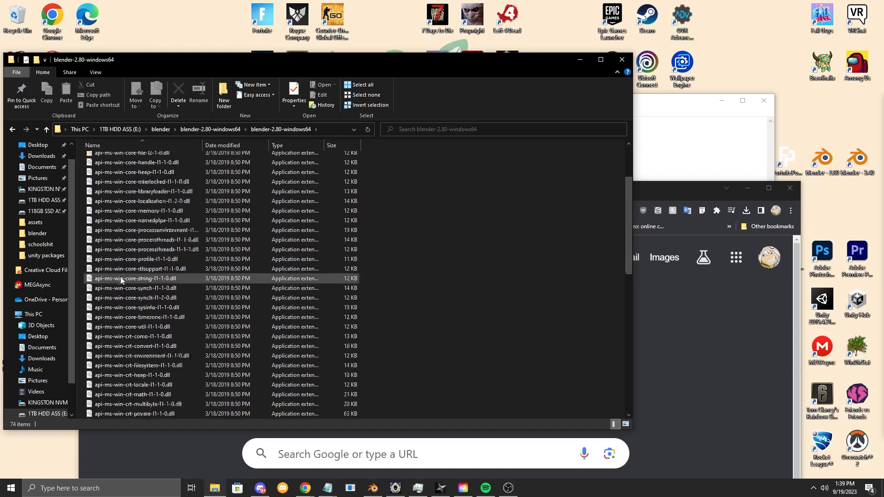
{"action": "double_click", "coordinate": [123, 299]}
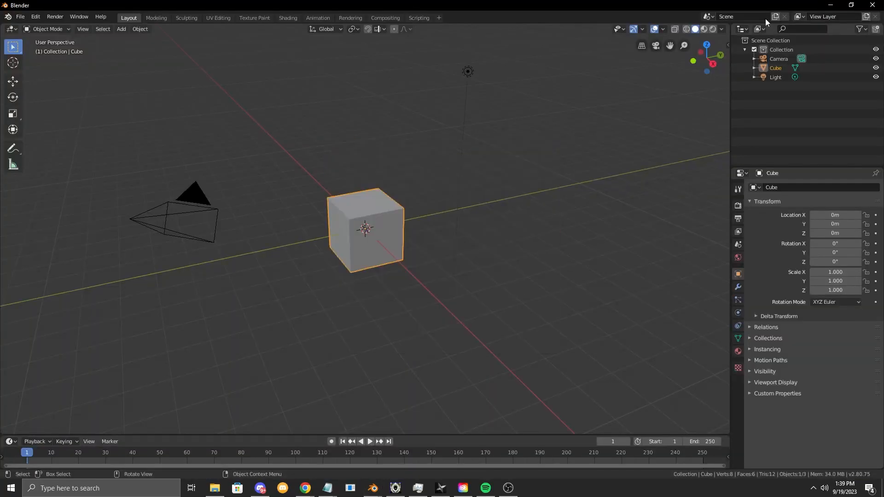
{"action": "left_click", "coordinate": [831, 5]}
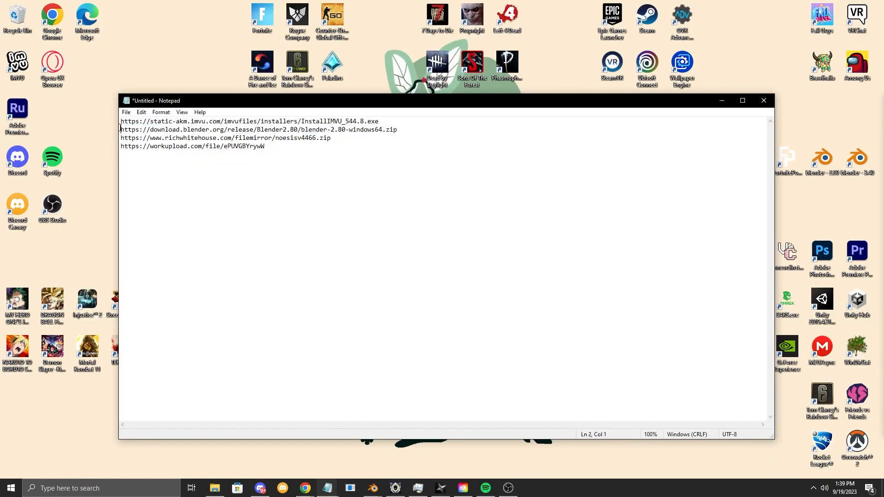
Open the InstallIMVU_544.8.exe download link, cancel saving it, and check the Downloads folder for the installer
{"action": "left_click_drag", "start_coordinate": [379, 121], "coordinate": [121, 121]}
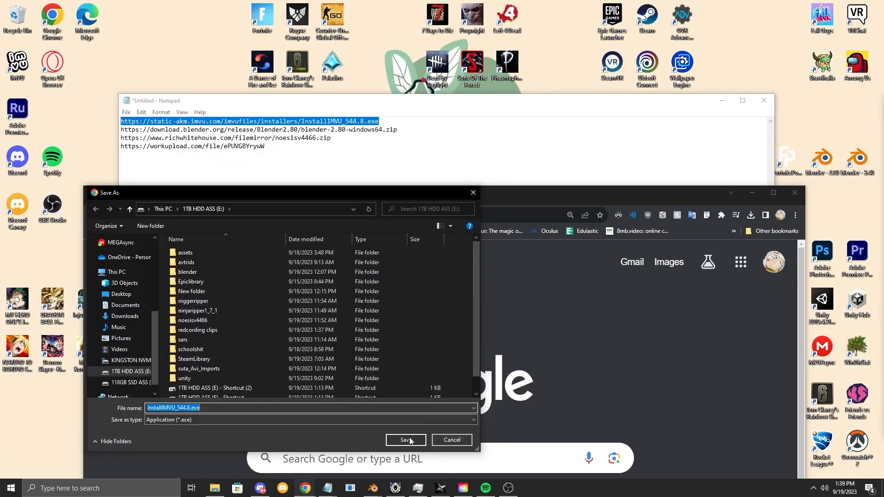
{"action": "left_click", "coordinate": [445, 440]}
{"action": "left_click", "coordinate": [215, 488]}
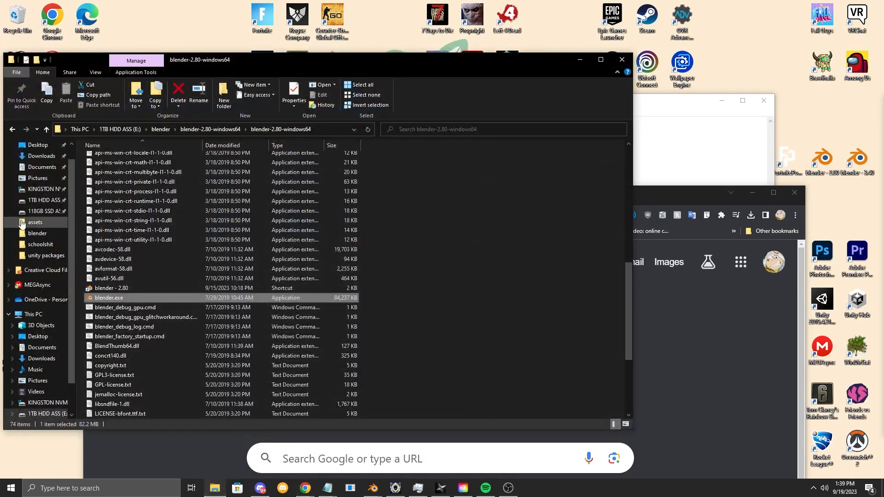
{"action": "left_click", "coordinate": [42, 156]}
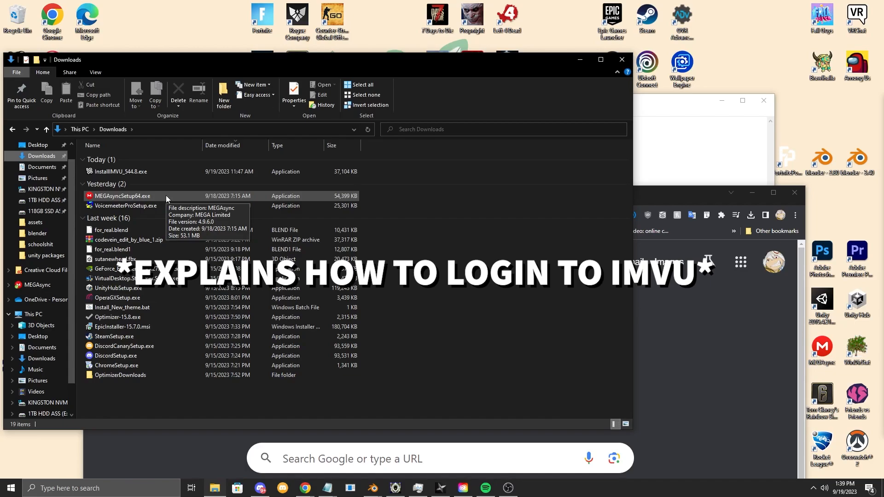
{"action": "left_click", "coordinate": [622, 60]}
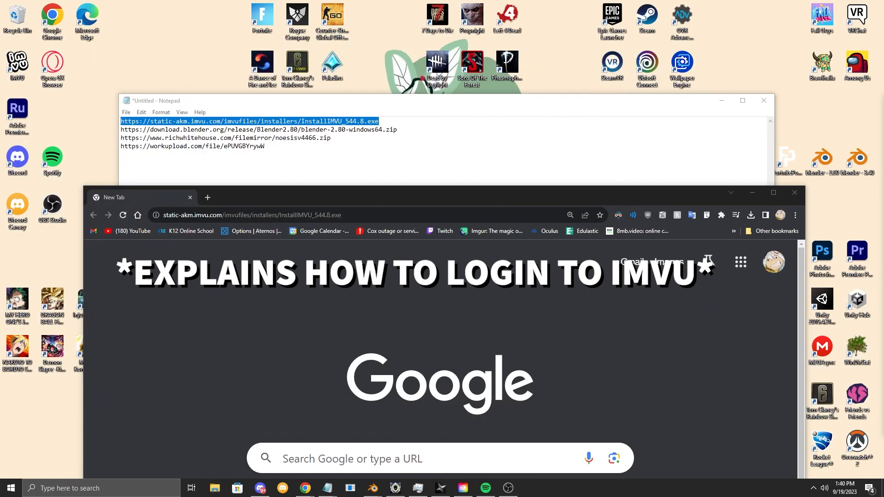
Launch the IMVU client and close its home window
{"action": "key", "text": "super"}
{"action": "type", "text": "imvu"}
{"action": "key", "text": "Return"}
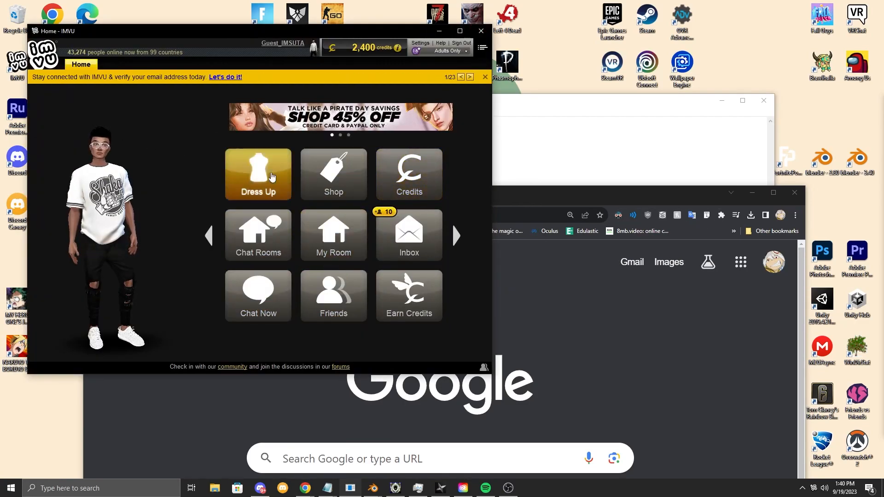
{"action": "left_click", "coordinate": [481, 32]}
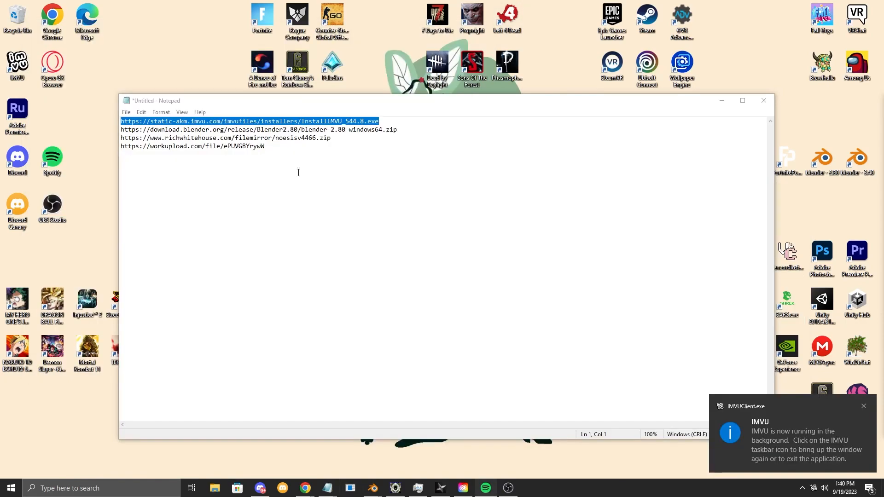
Open the noesisv4466.zip download link from the notes in the browser and dismiss the save prompt
{"action": "left_click_drag", "start_coordinate": [332, 138], "coordinate": [118, 139]}
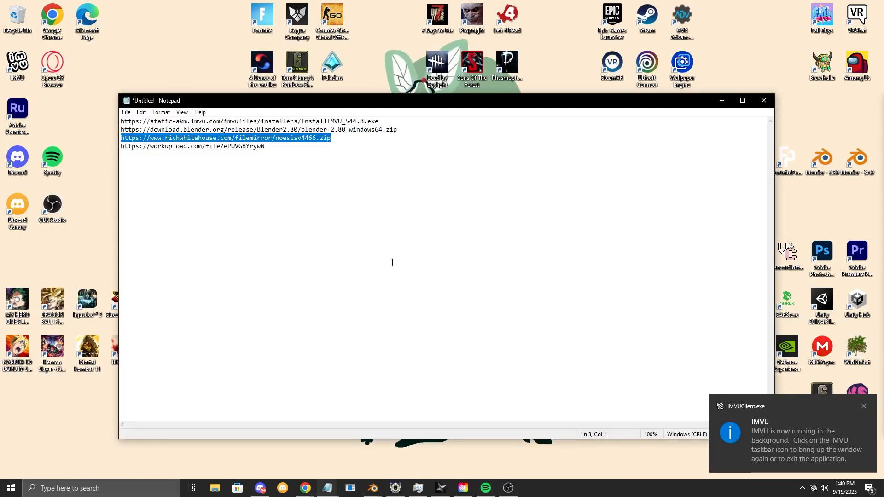
{"action": "mouse_move", "coordinate": [305, 488]}
{"action": "left_click", "coordinate": [304, 437]}
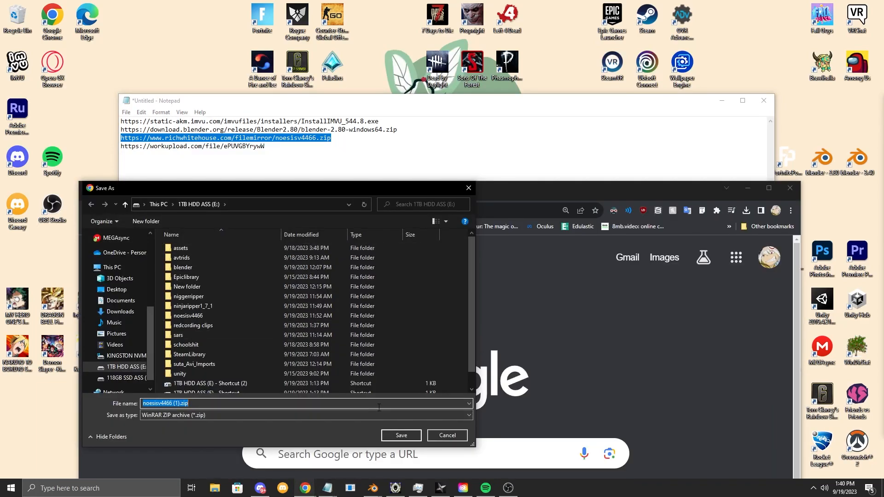
{"action": "left_click", "coordinate": [397, 435]}
Open noesisv4466.zip on the E: drive, bring up its extraction options and cancel the extraction
{"action": "left_click", "coordinate": [214, 488]}
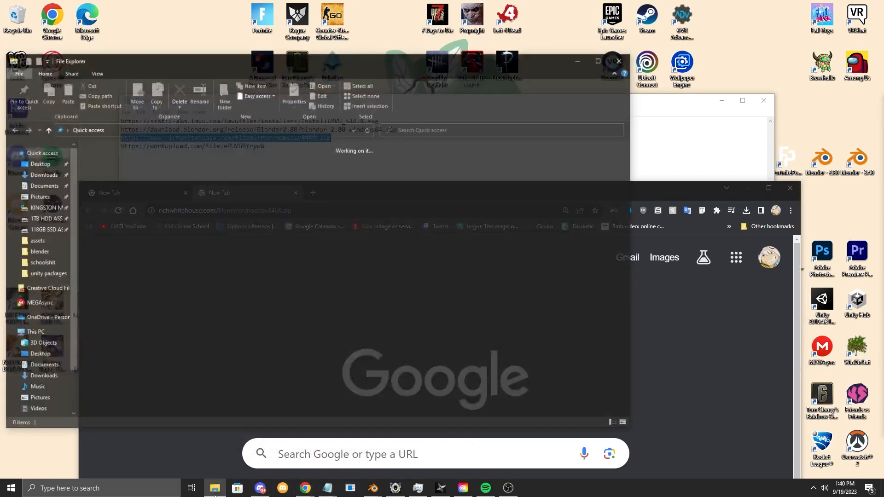
{"action": "double_click", "coordinate": [142, 188]}
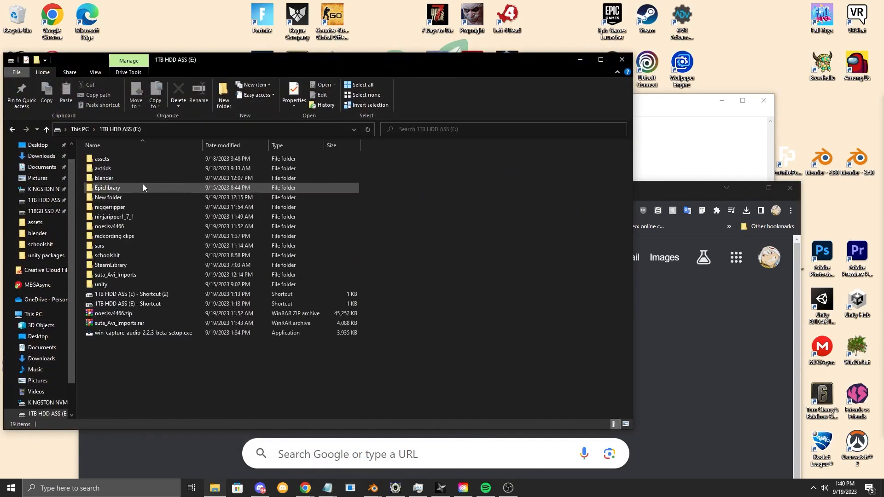
{"action": "right_click", "coordinate": [124, 314]}
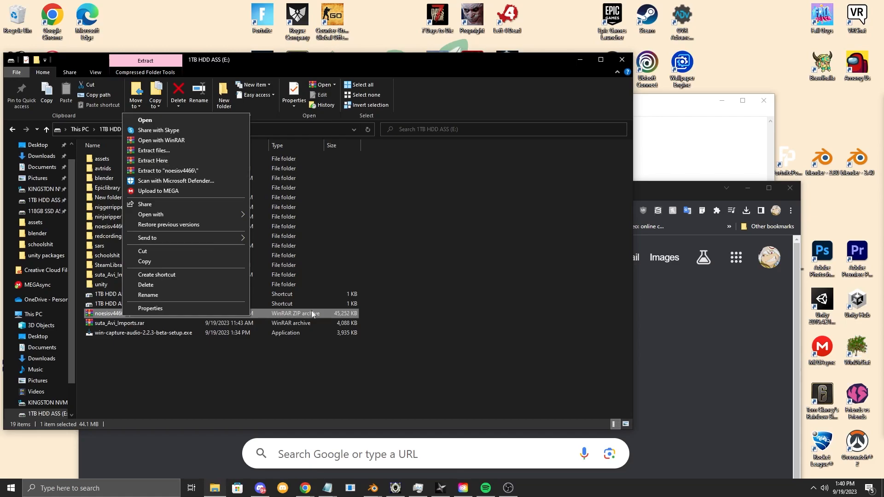
{"action": "left_click", "coordinate": [276, 216]}
{"action": "left_click", "coordinate": [249, 94]}
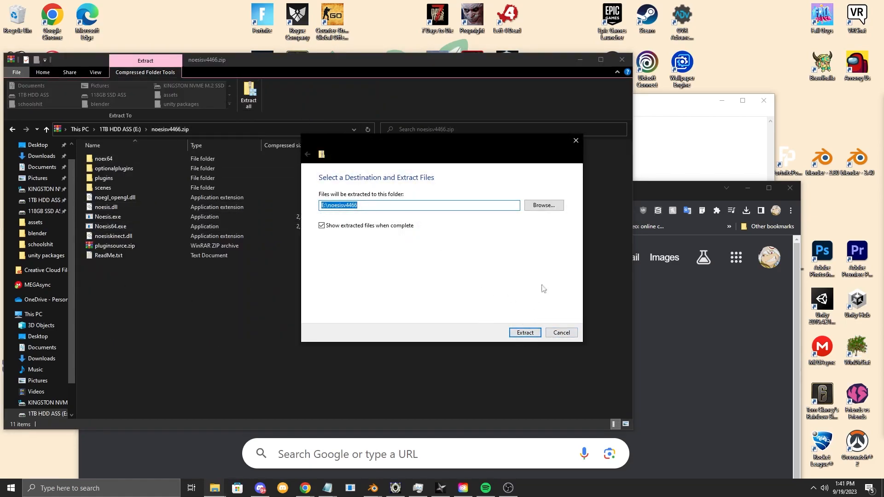
{"action": "left_click", "coordinate": [560, 332]}
View the extracted noesisv4466 folder on the E: drive and minimize File Explorer
{"action": "key", "text": "alt+Left"}
{"action": "double_click", "coordinate": [125, 228]}
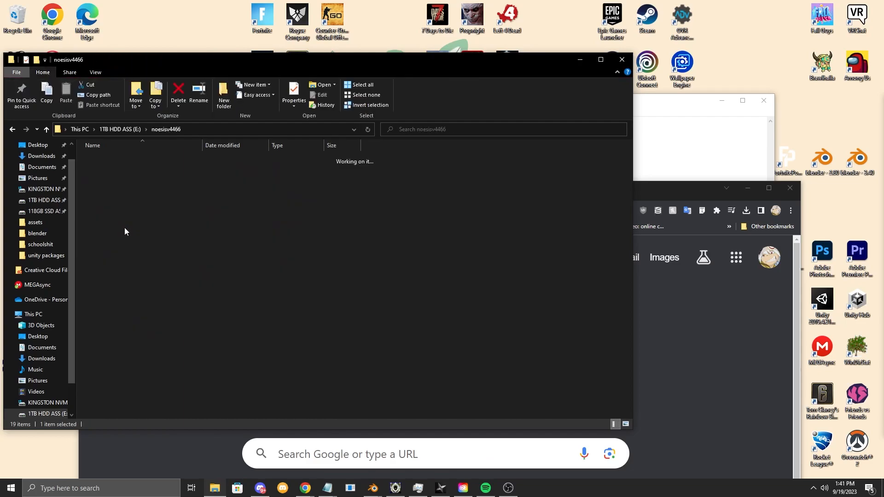
{"action": "left_click", "coordinate": [583, 59]}
Copy the workupload link from the notes and open it in a new browser tab
{"action": "double_click", "coordinate": [159, 147]}
{"action": "key", "text": "ctrl+c"}
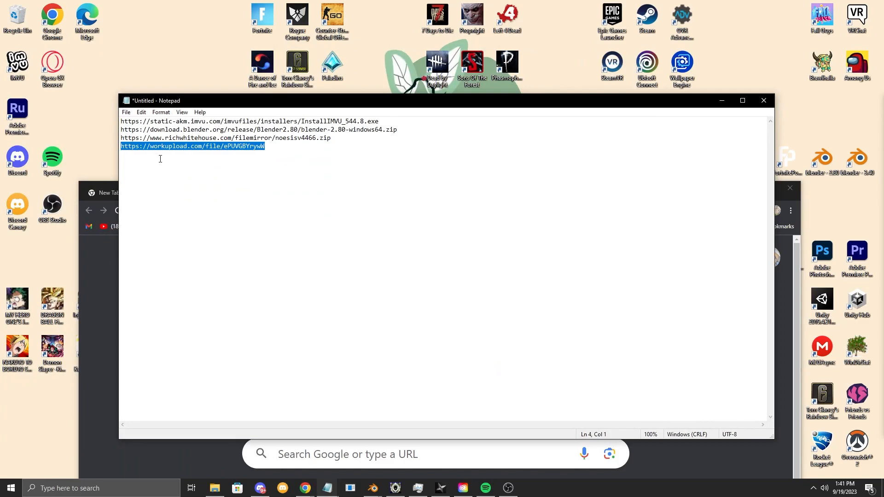
{"action": "left_click", "coordinate": [319, 476]}
{"action": "left_click", "coordinate": [317, 194]}
{"action": "key", "text": "ctrl+v"}
{"action": "key", "text": "Return"}
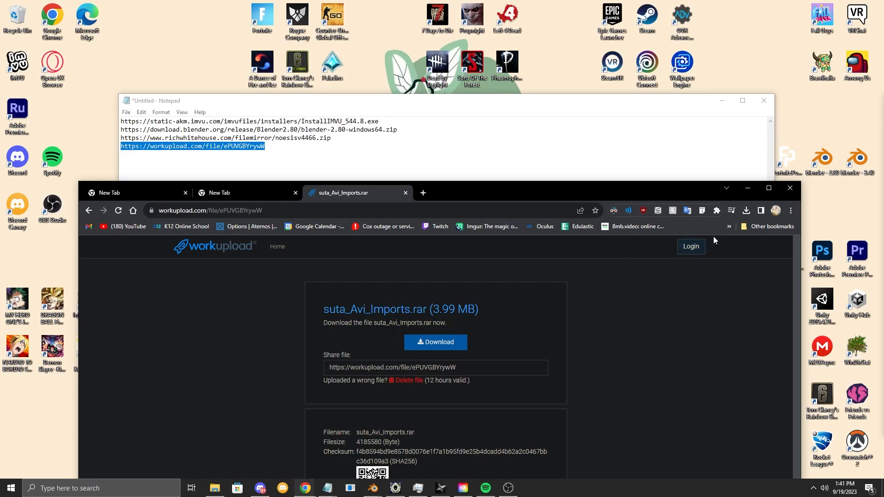
Check the browser's recent downloads and the extraction choices for suta_Avi_Imports.rar on the E: drive
{"action": "left_click", "coordinate": [746, 211]}
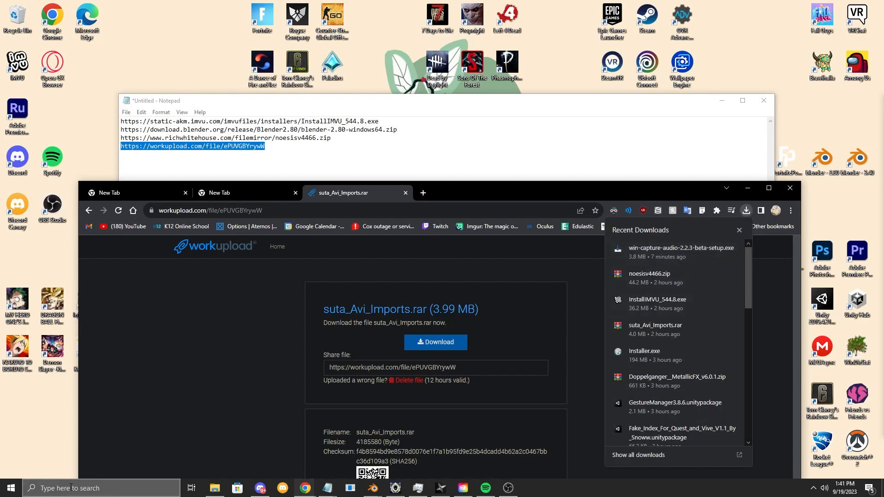
{"action": "left_click", "coordinate": [717, 249]}
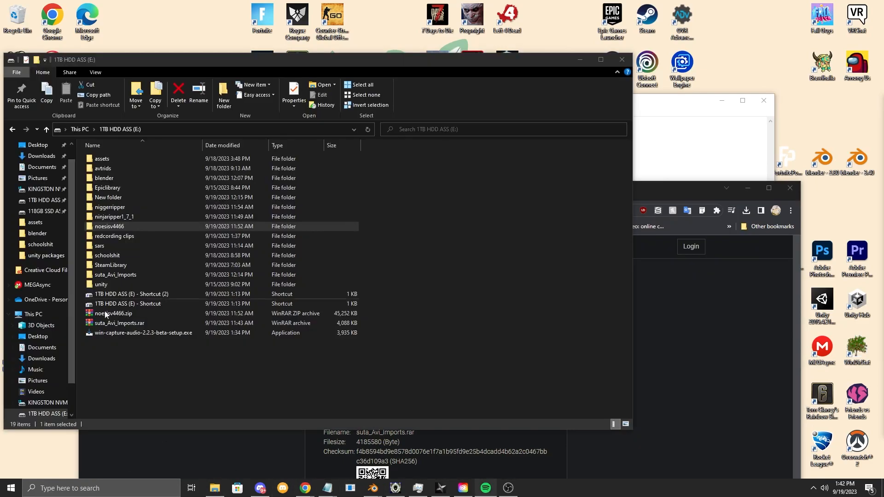
{"action": "right_click", "coordinate": [109, 323]}
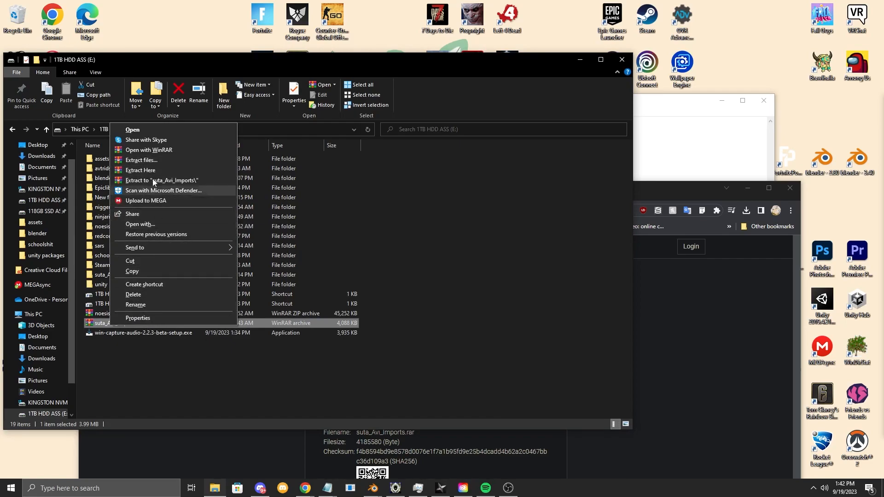
{"action": "left_click", "coordinate": [319, 145]}
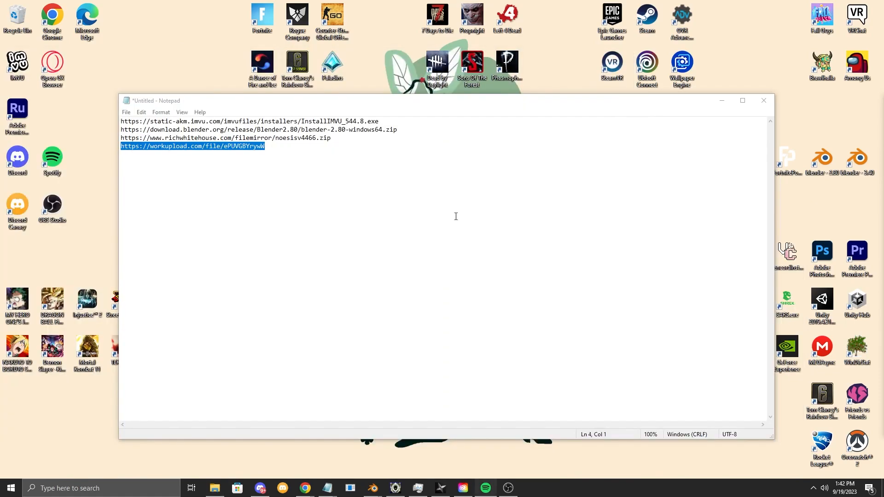
Switch to Blender 2.80 and start installing an add-on from a file in its preferences
{"action": "mouse_move", "coordinate": [373, 488]}
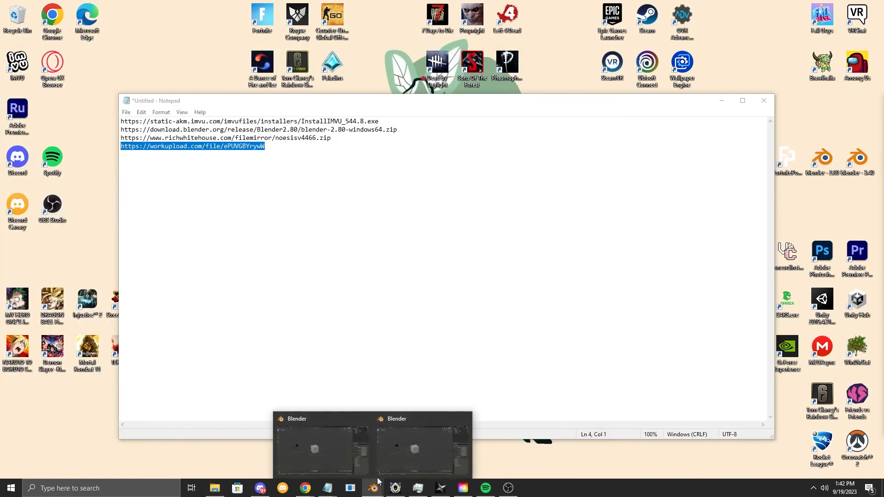
{"action": "left_click", "coordinate": [355, 456]}
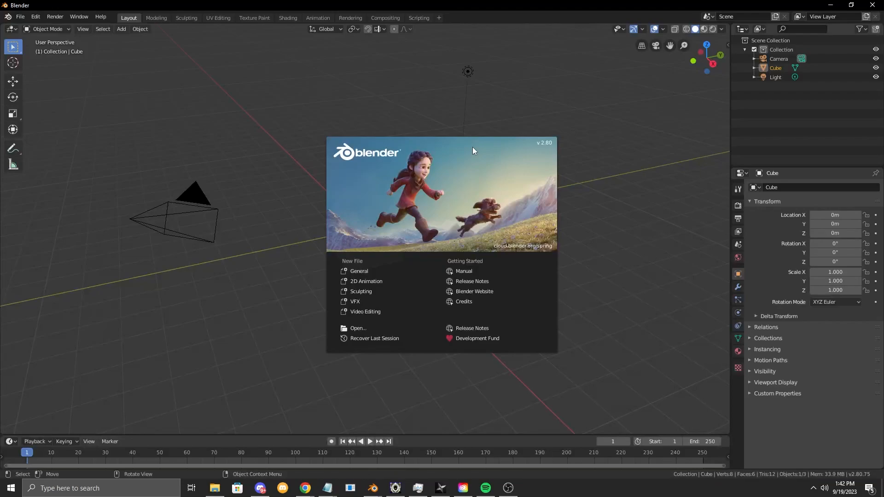
{"action": "left_click", "coordinate": [35, 17]}
{"action": "left_click", "coordinate": [60, 141]}
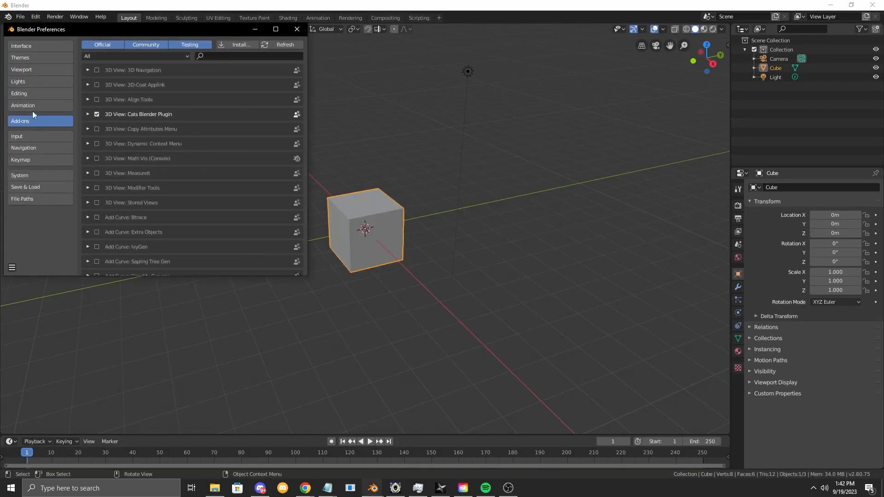
{"action": "left_click", "coordinate": [40, 48]}
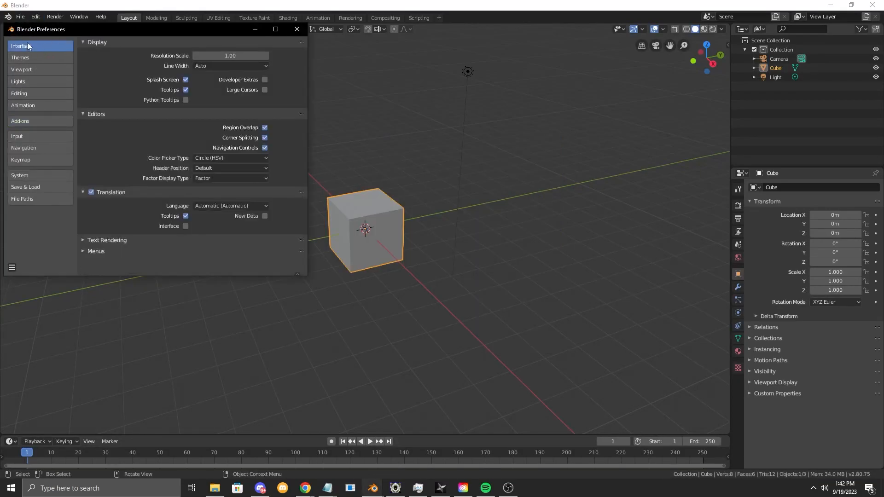
{"action": "left_click", "coordinate": [35, 122]}
{"action": "left_click", "coordinate": [235, 44]}
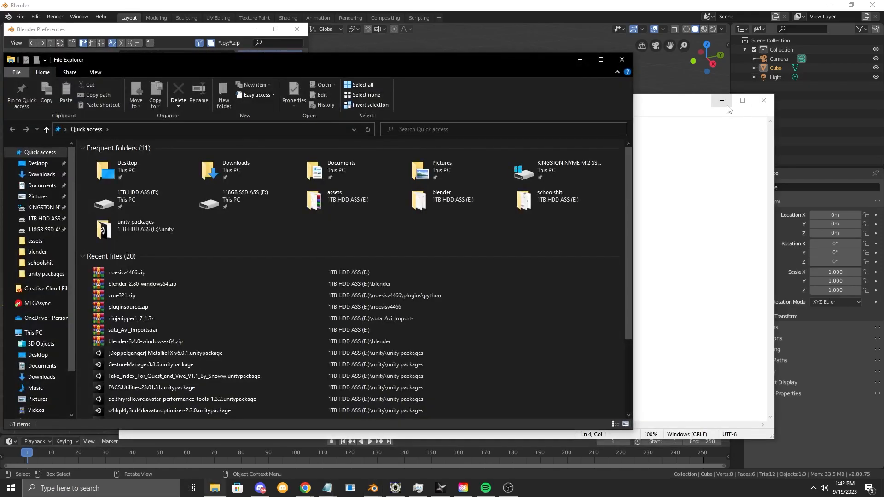
Minimize Notepad and open the suta_Avi_Imports folder on the E: drive in File Explorer beside Blender Preferences
{"action": "left_click", "coordinate": [721, 100]}
{"action": "left_click_drag", "start_coordinate": [352, 67], "coordinate": [650, 81]}
{"action": "left_click_drag", "start_coordinate": [430, 69], "coordinate": [658, 133]}
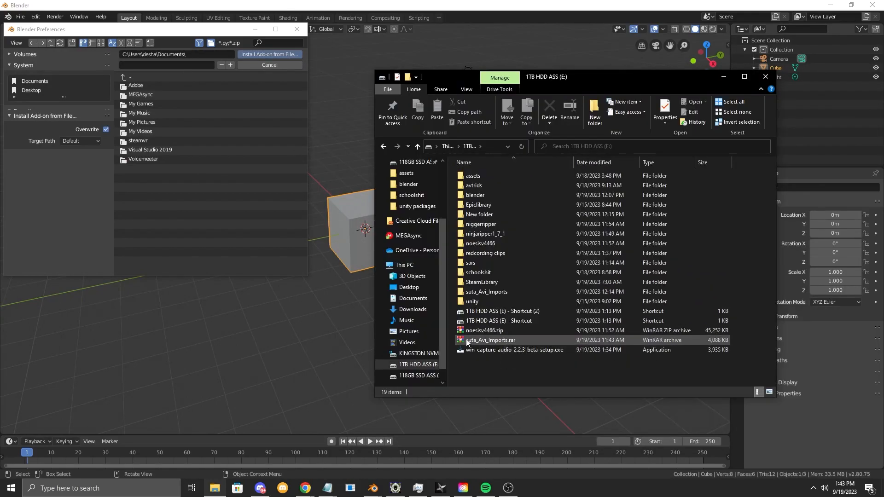
{"action": "left_click", "coordinate": [461, 293]}
{"action": "double_click", "coordinate": [461, 294]}
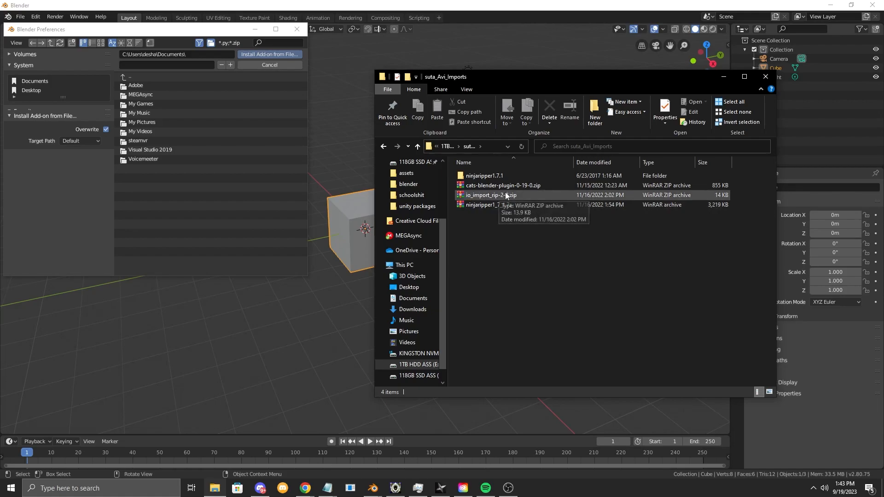
Install the add-on from io_import_rip-2-8.zip in suta_Avi_Imports and enable Import: NinjaRipper RIP Format
{"action": "left_click_drag", "start_coordinate": [505, 195], "coordinate": [451, 198]}
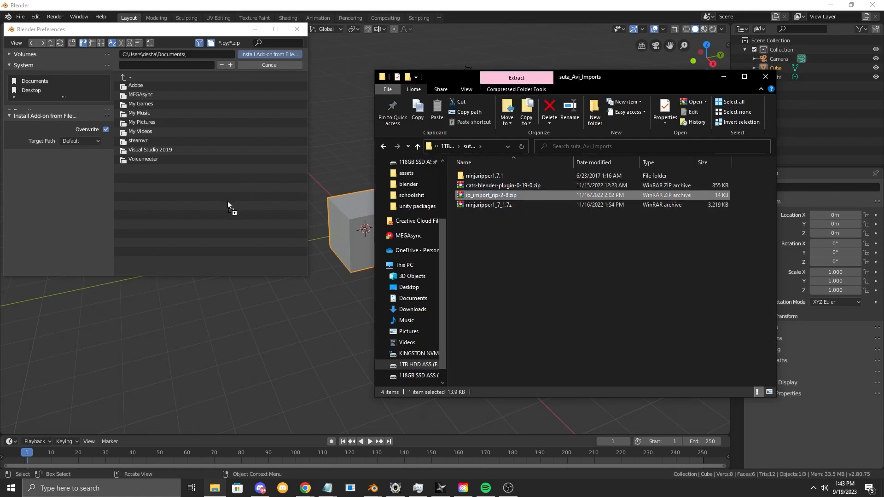
{"action": "left_click_drag", "start_coordinate": [228, 201], "coordinate": [218, 178]}
{"action": "left_click", "coordinate": [153, 103]}
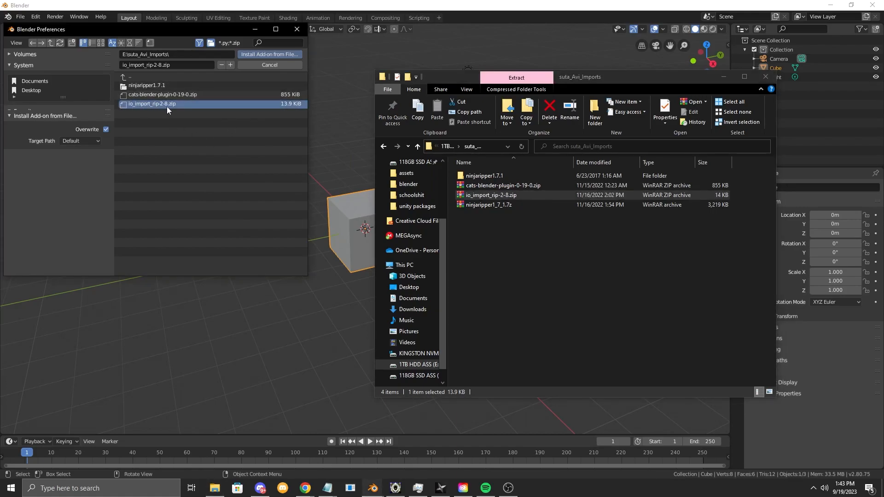
{"action": "left_click", "coordinate": [269, 54]}
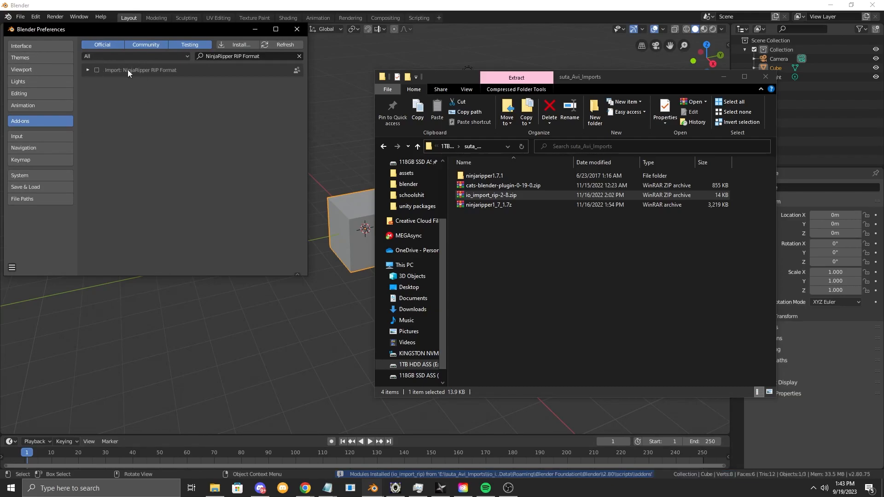
{"action": "left_click", "coordinate": [97, 72]}
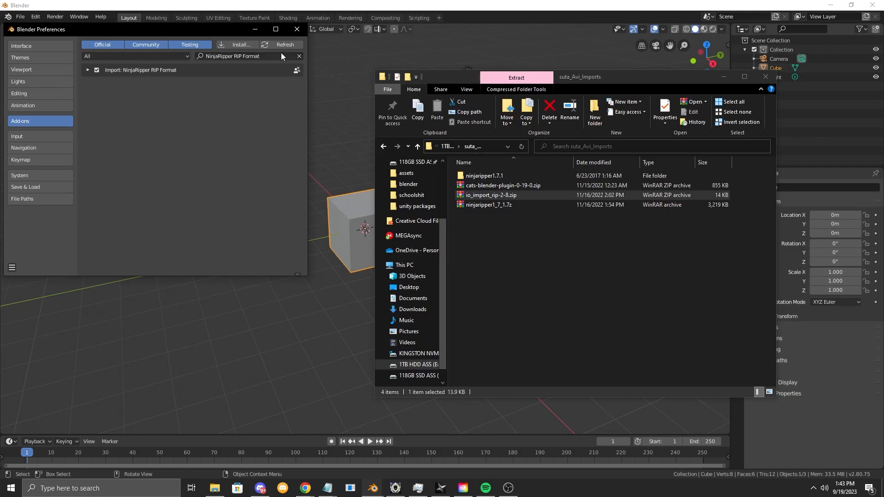
Clear the add-on search filter and search the add-ons for "rip"
{"action": "left_click", "coordinate": [297, 57]}
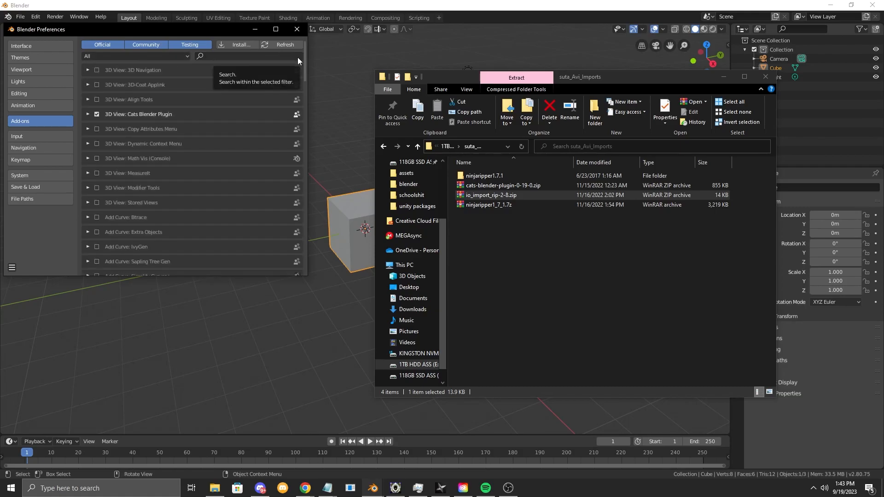
{"action": "key", "text": "i"}
{"action": "left_click", "coordinate": [256, 54]}
{"action": "type", "text": "rip"}
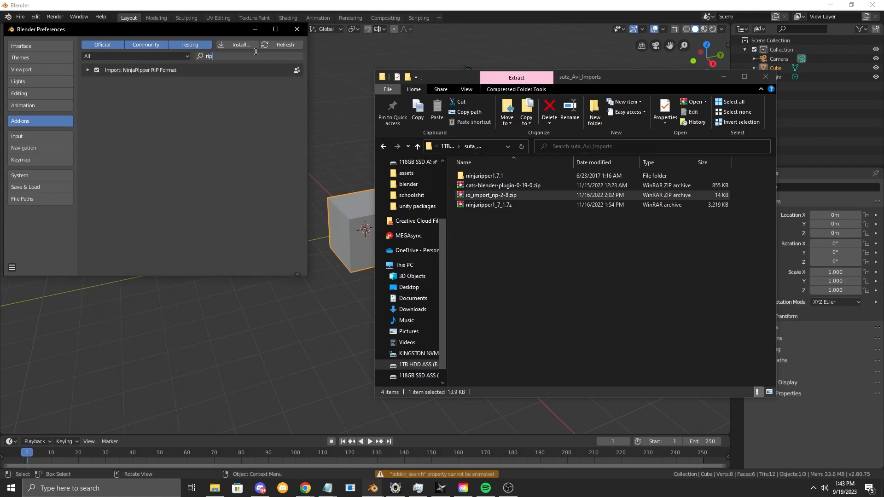
Close Blender Preferences, minimize the open windows and open the suta_Avi_Imports folder on the E: drive
{"action": "left_click", "coordinate": [296, 29]}
{"action": "left_click", "coordinate": [723, 76]}
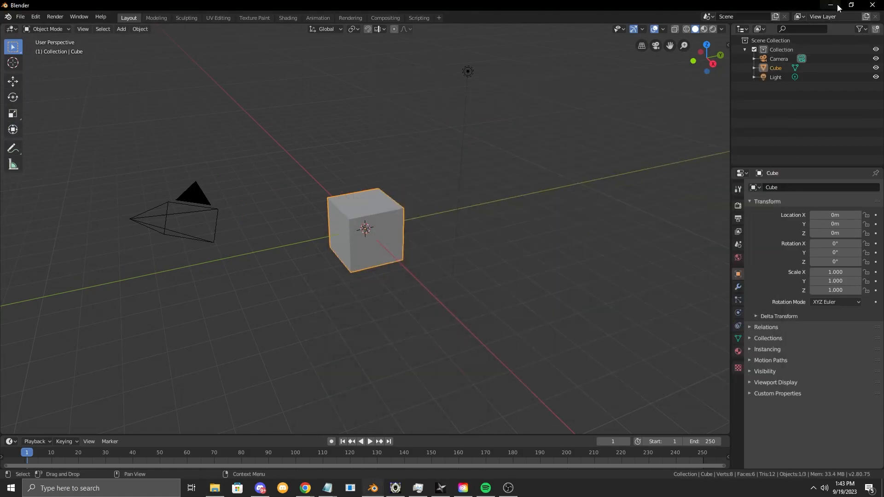
{"action": "left_click", "coordinate": [831, 6]}
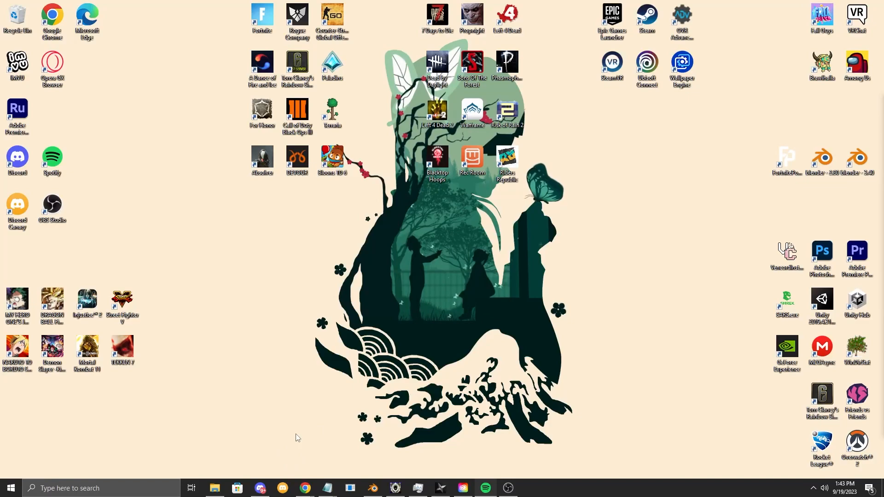
{"action": "left_click", "coordinate": [215, 488]}
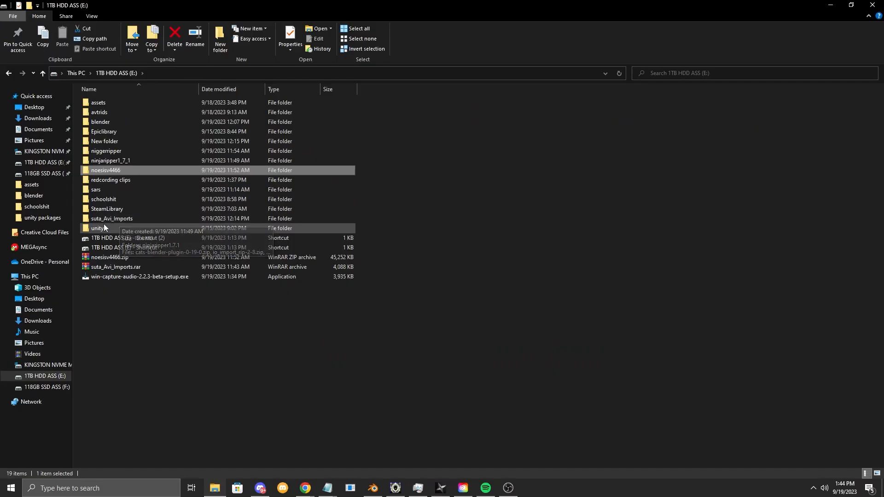
{"action": "double_click", "coordinate": [103, 223]}
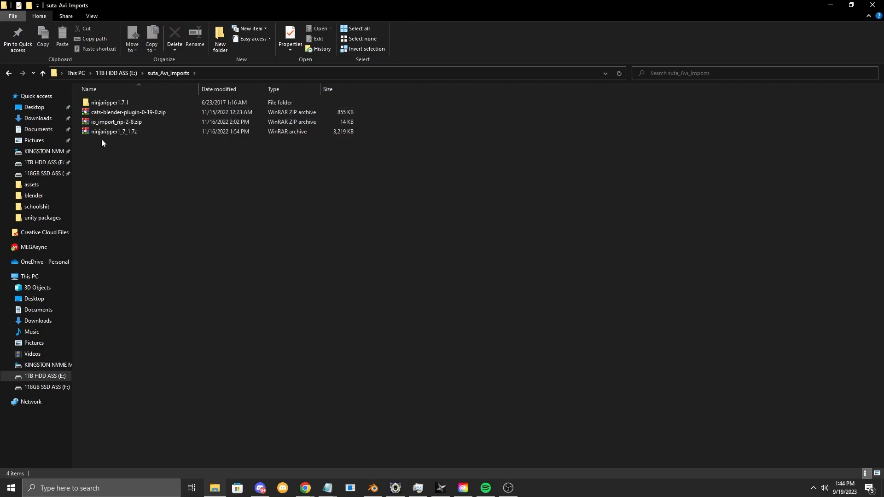
Try to delete the ninjaripper1.7.1 folder from suta_Avi_Imports
{"action": "left_click", "coordinate": [119, 103]}
{"action": "right_click", "coordinate": [120, 103]}
{"action": "left_click", "coordinate": [164, 305]}
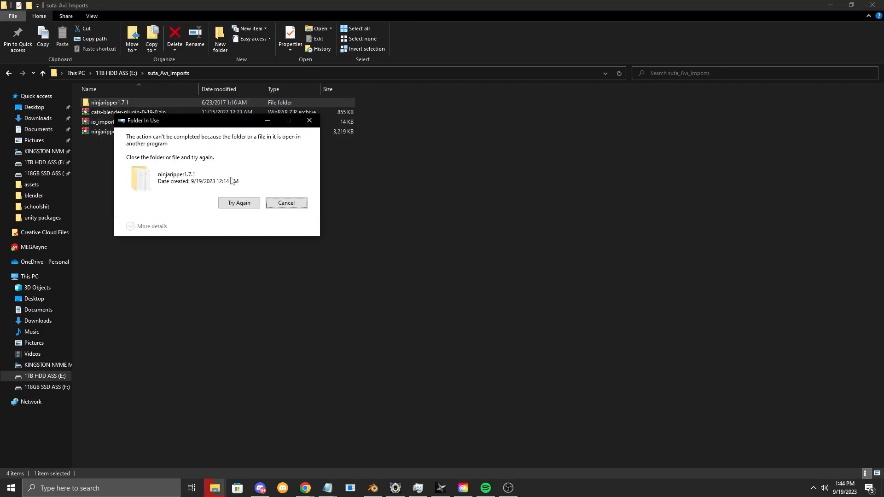
{"action": "left_click", "coordinate": [274, 205]}
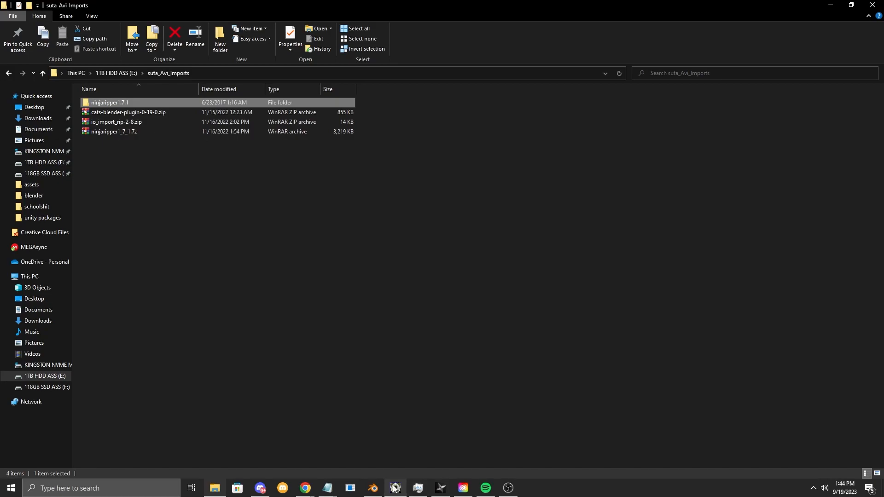
Close the running Ninja Ripper and replace the ninjaripper1.7.1 folder by extracting ninjaripper1_7_1.7z into suta_Avi_Imports
{"action": "right_click", "coordinate": [442, 487]}
{"action": "left_click", "coordinate": [441, 465]}
{"action": "right_click", "coordinate": [132, 120]}
{"action": "right_click", "coordinate": [156, 124]}
{"action": "left_click", "coordinate": [188, 171]}
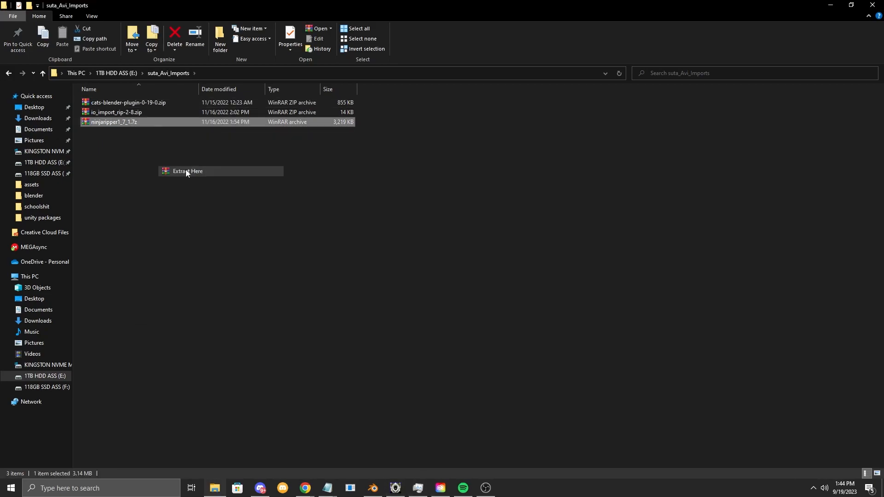
Copy fmt_ninjaripper_rip.py from the tools\noesis_importer folder inside ninjaripper1.7.1
{"action": "double_click", "coordinate": [113, 103]}
{"action": "double_click", "coordinate": [113, 102]}
{"action": "double_click", "coordinate": [111, 131]}
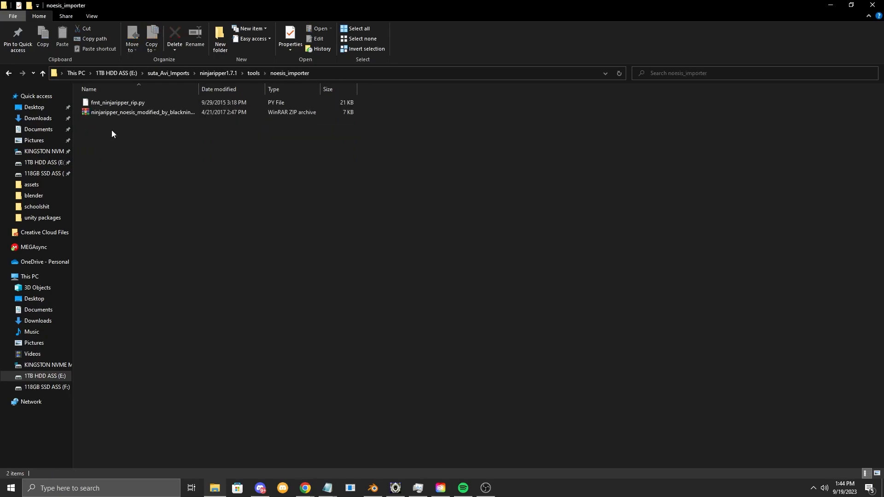
{"action": "left_click", "coordinate": [116, 103]}
{"action": "right_click", "coordinate": [119, 108]}
{"action": "left_click", "coordinate": [167, 241]}
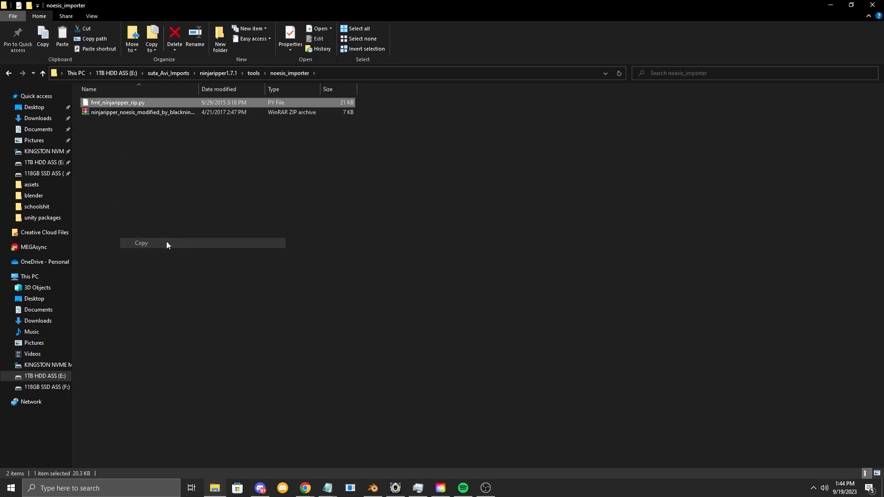
Paste the copied fmt_ninjaripper_rip.py file into noesisv4466\plugins\python on the E: drive
{"action": "left_click", "coordinate": [120, 73]}
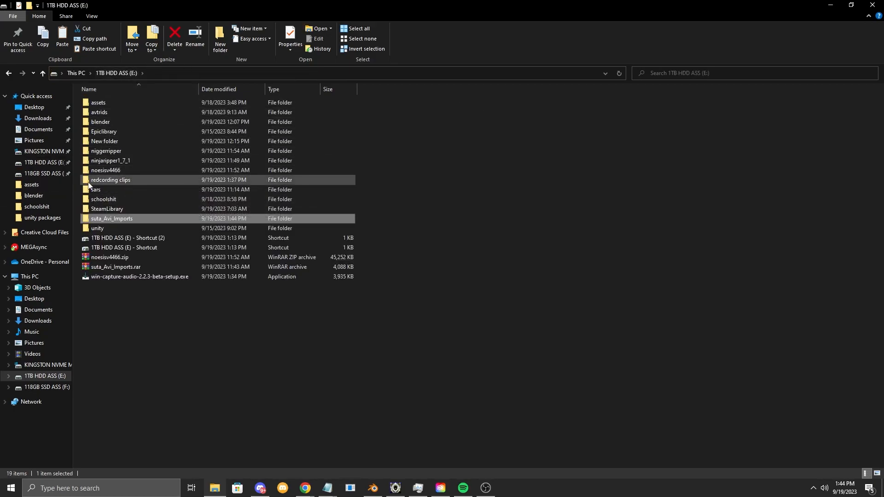
{"action": "double_click", "coordinate": [106, 169]}
{"action": "double_click", "coordinate": [108, 122]}
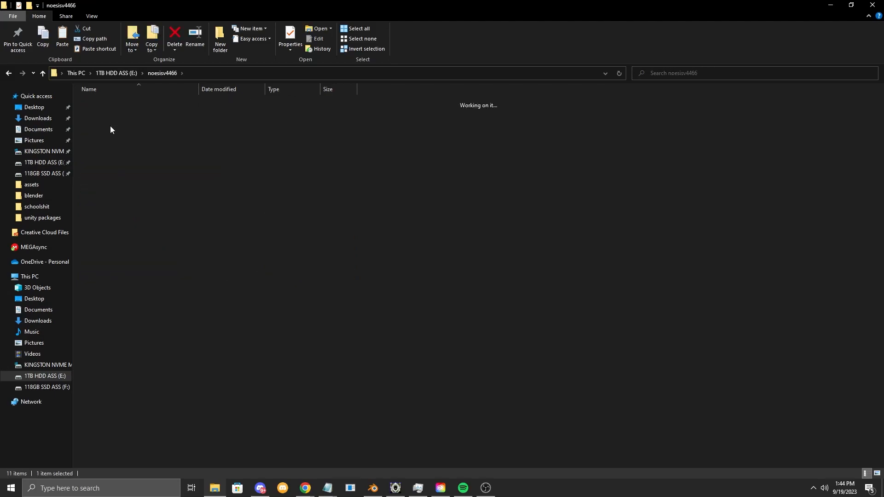
{"action": "double_click", "coordinate": [106, 112]}
{"action": "right_click", "coordinate": [484, 245]}
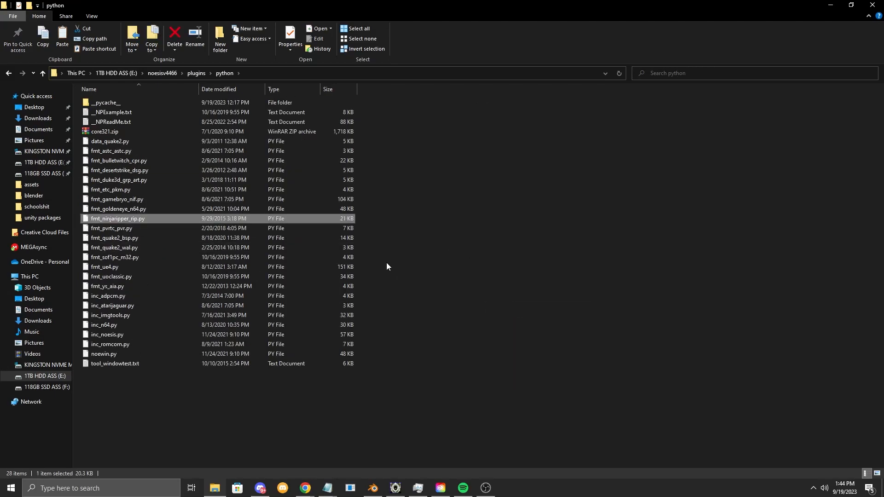
{"action": "left_click", "coordinate": [105, 71]}
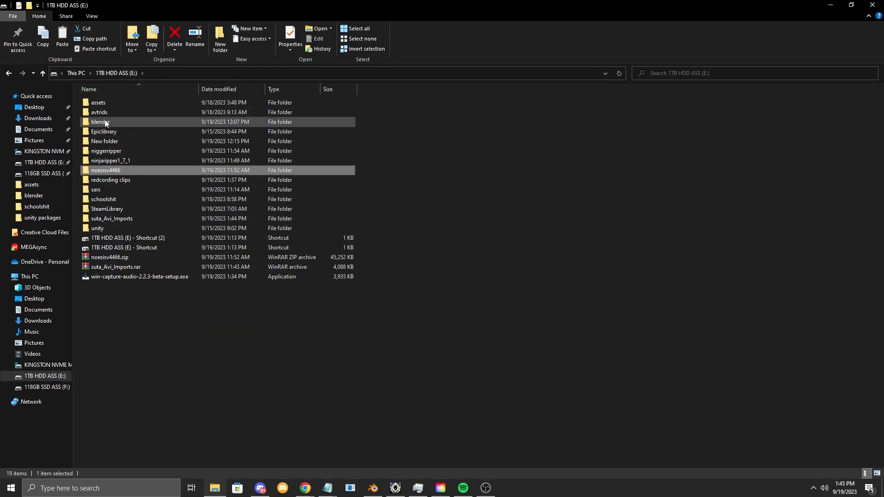
{"action": "left_click", "coordinate": [75, 73]}
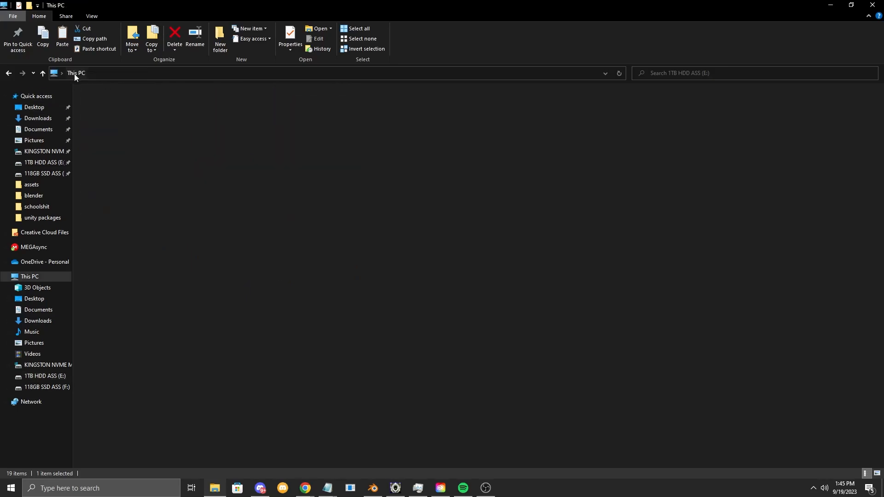
{"action": "double_click", "coordinate": [239, 173]}
{"action": "double_click", "coordinate": [148, 162]}
{"action": "left_click", "coordinate": [125, 74]}
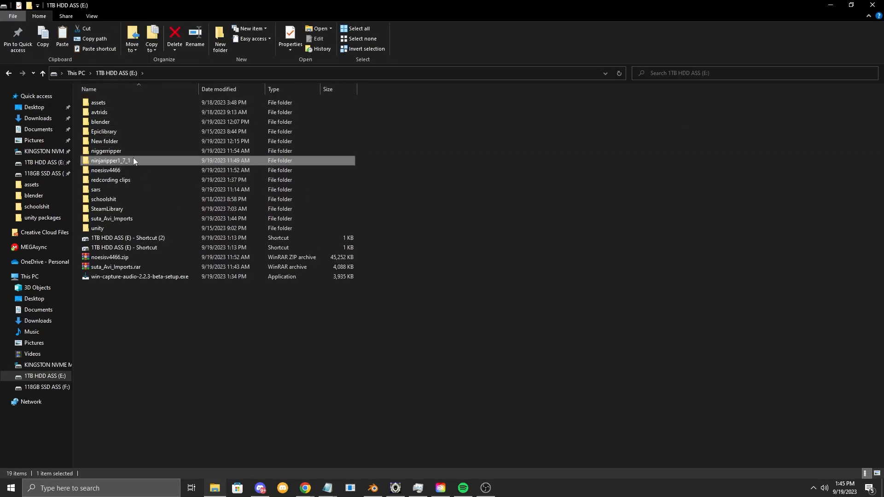
Launch NinjaRipper.exe from the suta_Avi_Imports\ninjaripper1.7.1\x64 folder and reposition its window
{"action": "double_click", "coordinate": [112, 219]}
{"action": "double_click", "coordinate": [133, 104]}
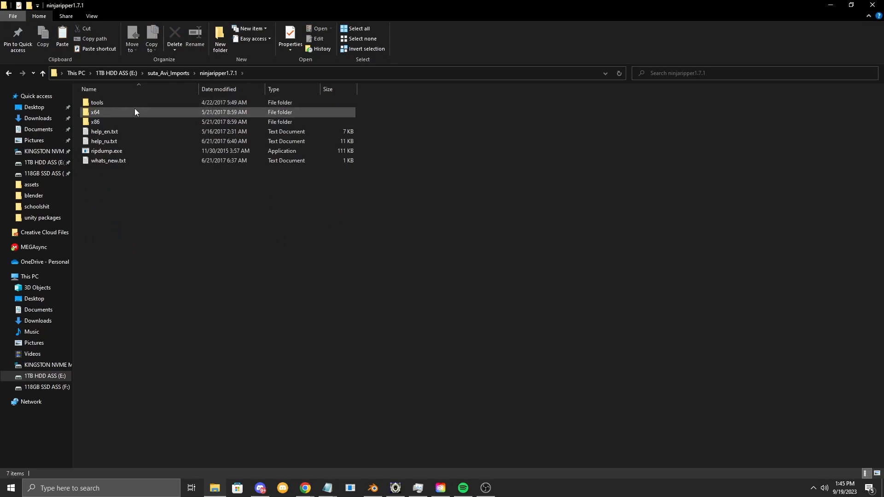
{"action": "left_click", "coordinate": [120, 112]}
{"action": "double_click", "coordinate": [119, 112]}
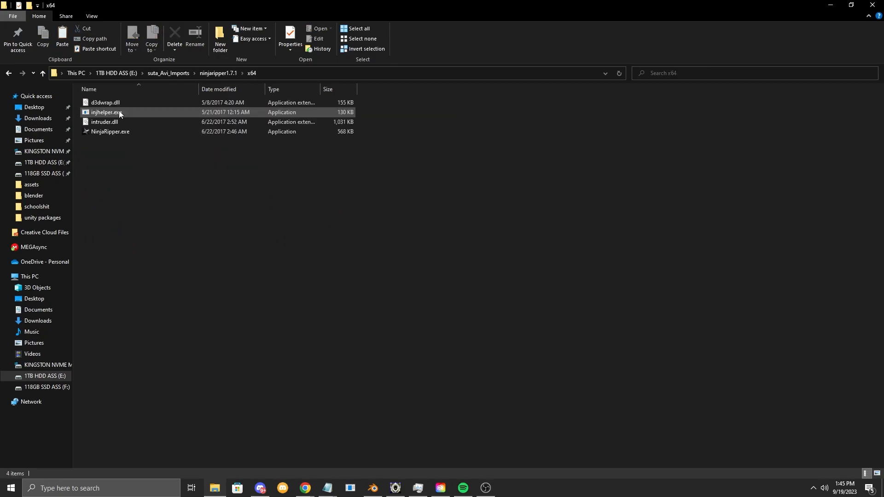
{"action": "double_click", "coordinate": [115, 132]}
{"action": "left_click_drag", "start_coordinate": [483, 217], "coordinate": [438, 184]}
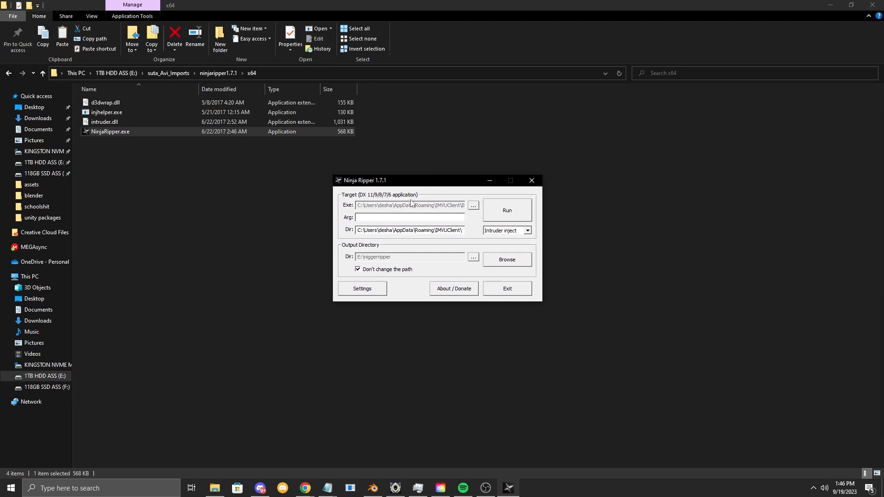
Start choosing Ninja Ripper's target executable and look up the IMVUClient shortcut's target path in its properties
{"action": "left_click", "coordinate": [473, 207]}
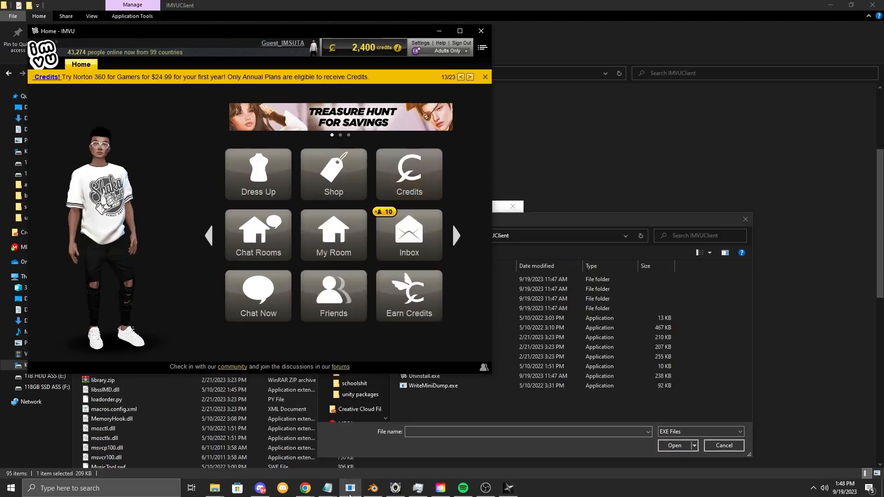
{"action": "key", "text": "super"}
{"action": "type", "text": "im"}
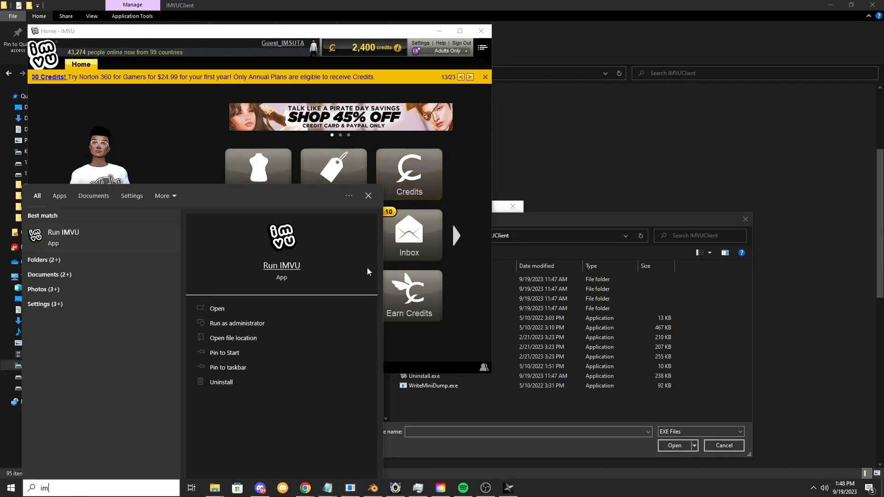
{"action": "left_click", "coordinate": [443, 366]}
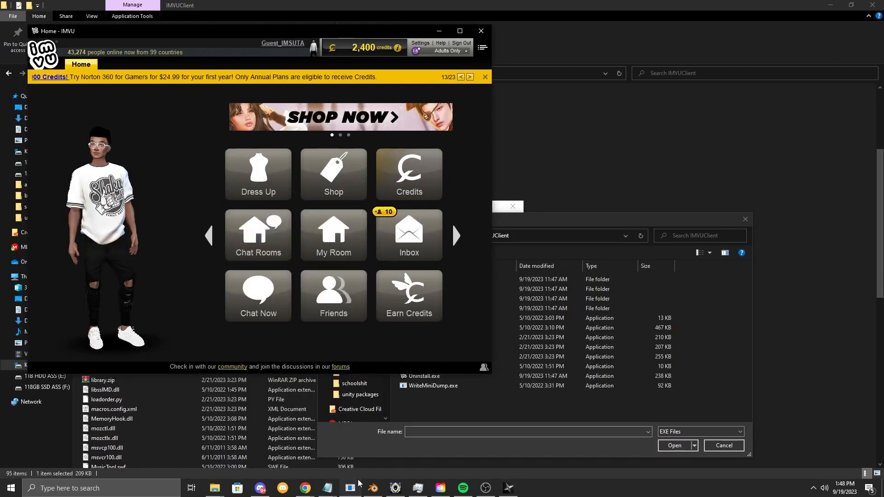
{"action": "right_click", "coordinate": [349, 491]}
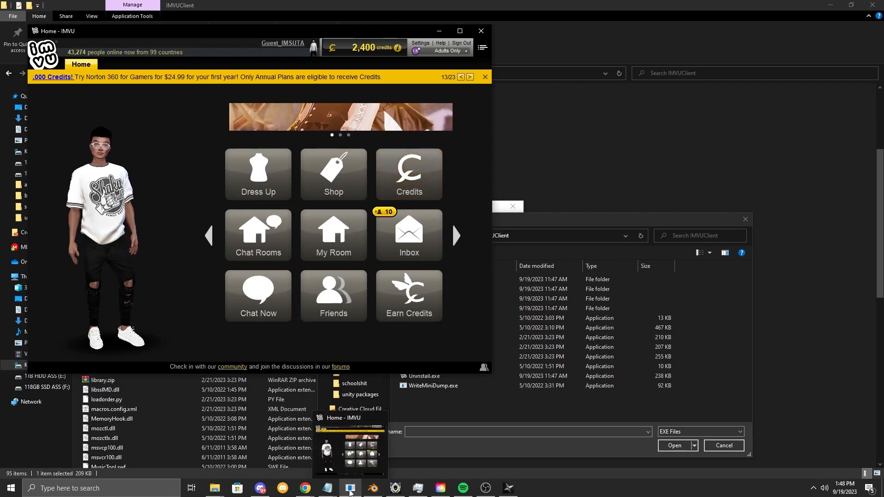
{"action": "right_click", "coordinate": [350, 439]}
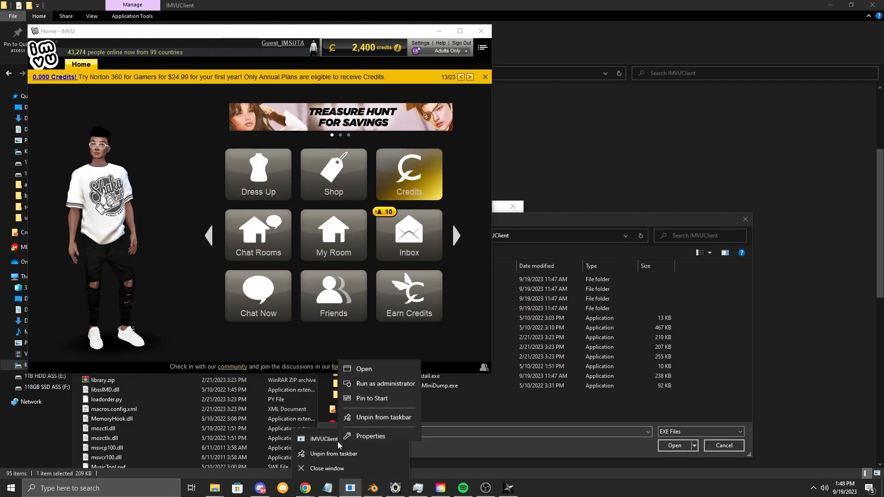
{"action": "left_click", "coordinate": [349, 431]}
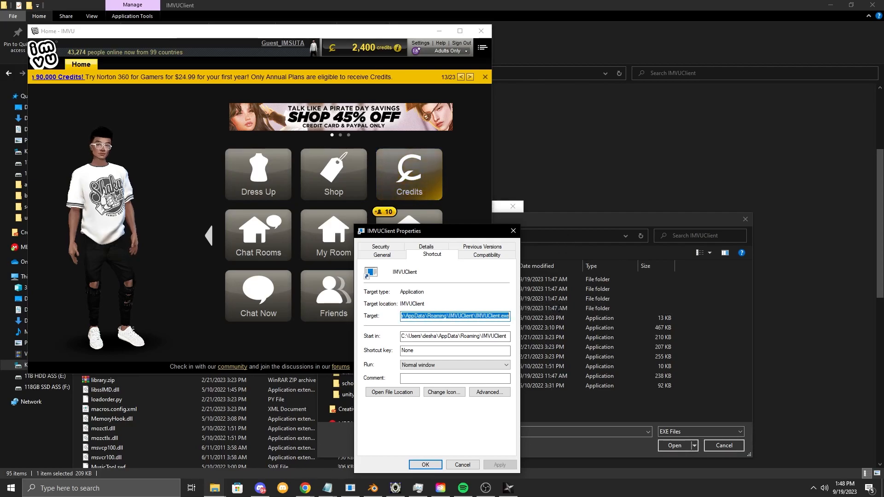
Set Ninja Ripper's target executable to IMVUClient.exe in the user's AppData\Roaming\IMVUClient folder
{"action": "left_click", "coordinate": [572, 236]}
{"action": "left_click", "coordinate": [572, 236]}
{"action": "type", "text": "\\IMVUClient.e"}
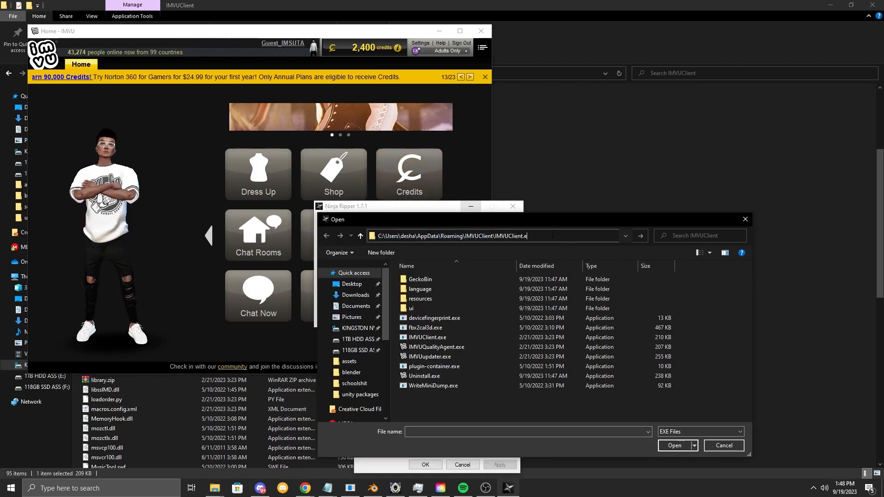
{"action": "type", "text": "xxe"}
{"action": "key", "text": "Return"}
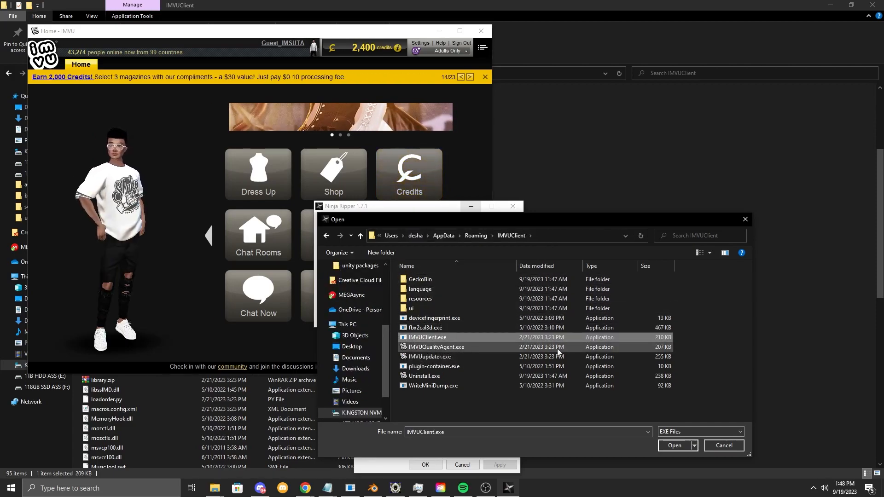
{"action": "left_click", "coordinate": [685, 450]}
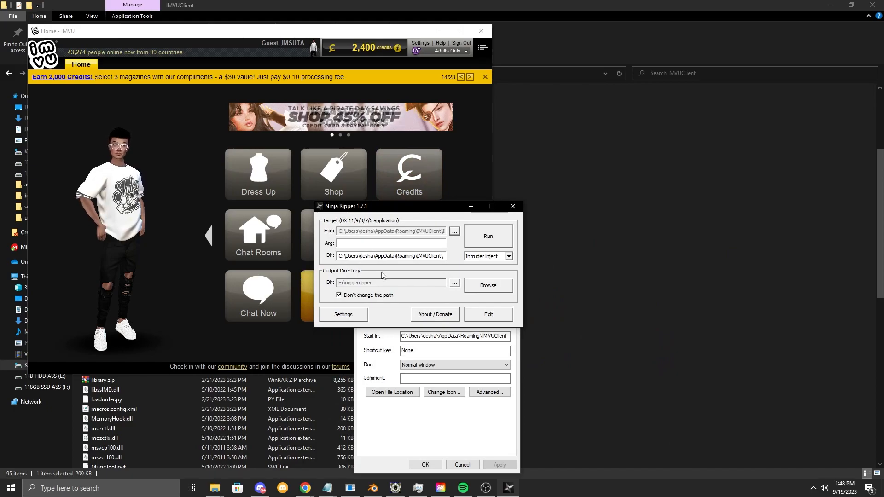
Set Ninja Ripper's output directory to the existing ripper output folder on the E: drive and open the program's settings
{"action": "left_click", "coordinate": [454, 283]}
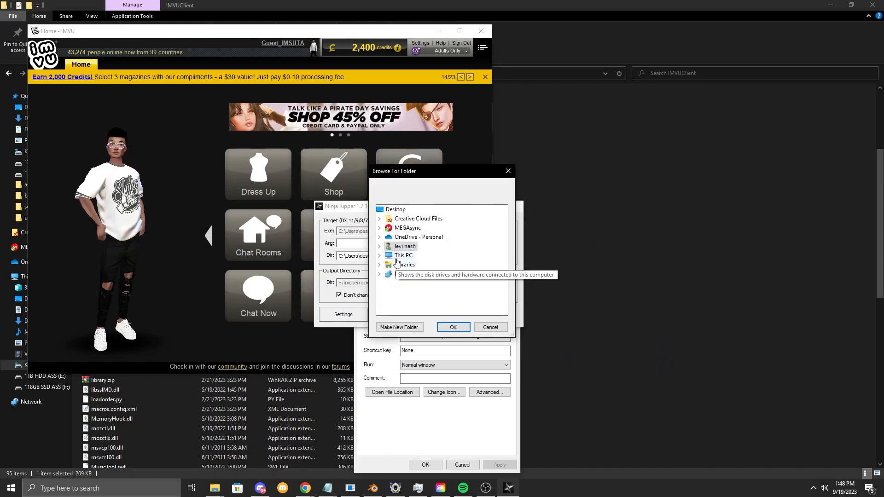
{"action": "double_click", "coordinate": [407, 270]}
{"action": "scroll", "coordinate": [412, 274], "scroll_direction": "down", "scroll_amount": 1}
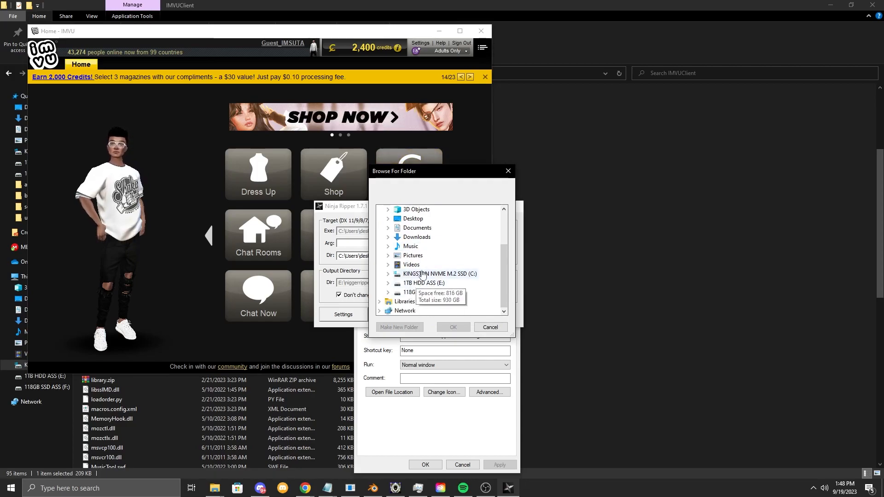
{"action": "double_click", "coordinate": [423, 283]}
{"action": "scroll", "coordinate": [422, 288], "scroll_direction": "up", "scroll_amount": 3}
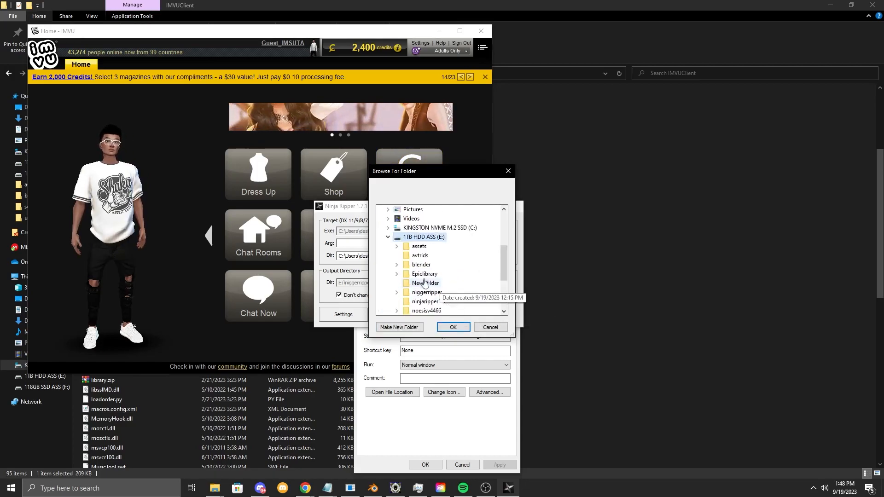
{"action": "left_click", "coordinate": [421, 294]}
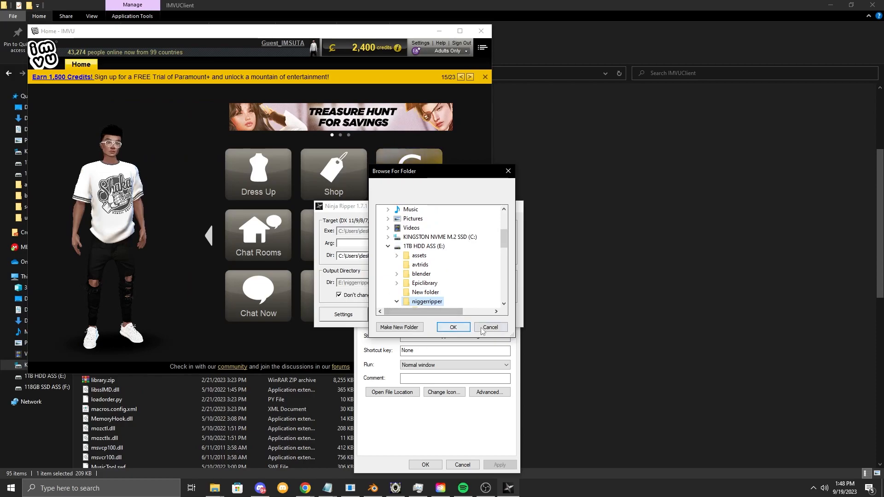
{"action": "left_click", "coordinate": [441, 326]}
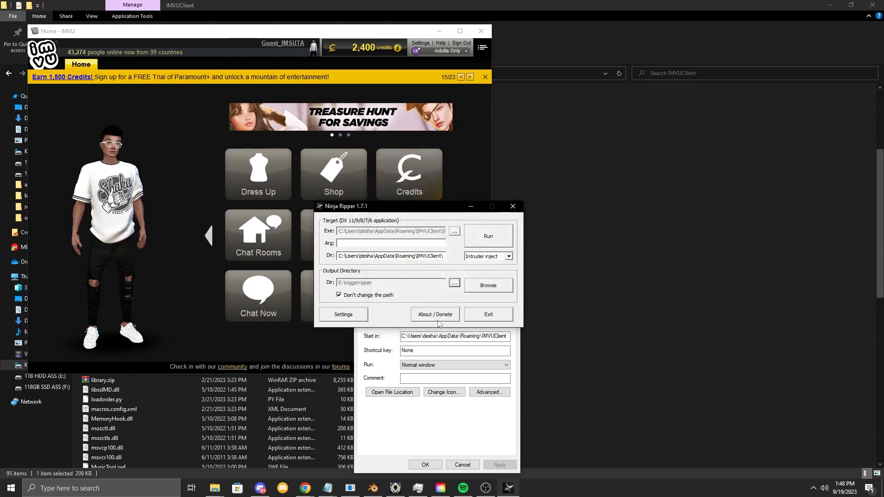
{"action": "left_click", "coordinate": [344, 315]}
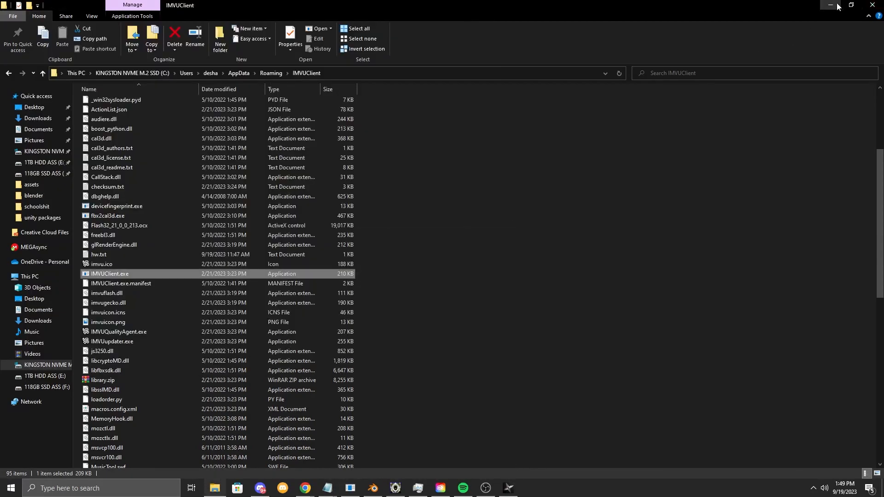
Minimize the IMVUClient folder window and bring up Task Manager's detailed process list
{"action": "left_click", "coordinate": [837, 5]}
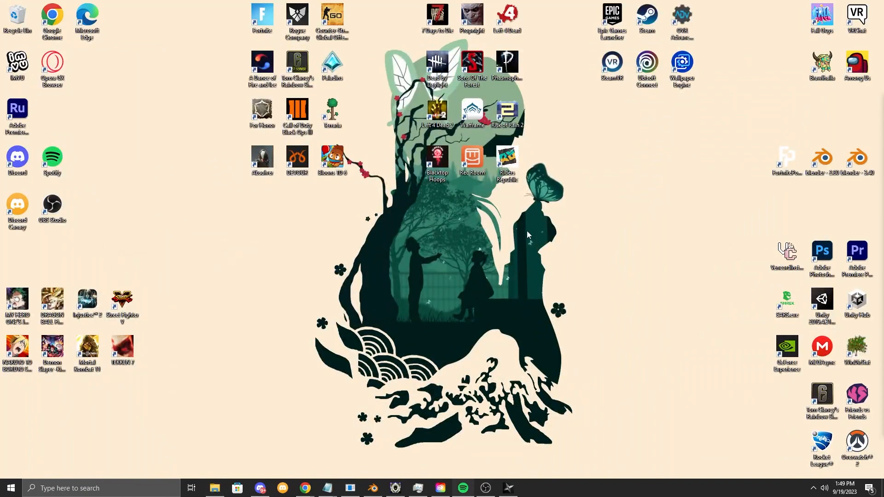
{"action": "key", "text": "ctrl+shift+Escape"}
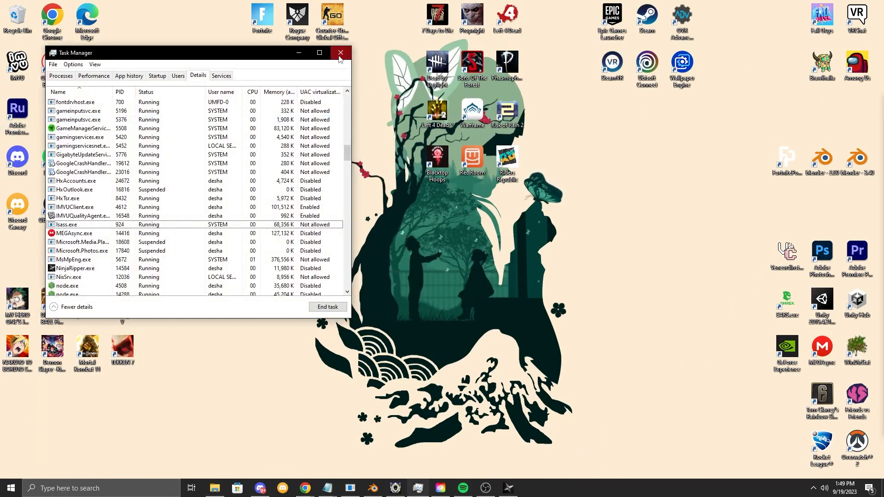
{"action": "left_click", "coordinate": [341, 52]}
{"action": "right_click", "coordinate": [616, 488]}
{"action": "left_click", "coordinate": [640, 450]}
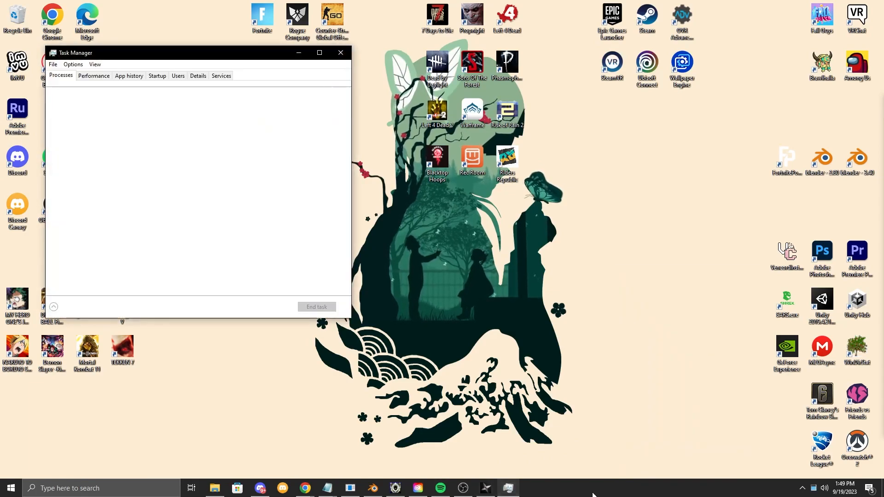
{"action": "left_click", "coordinate": [198, 76]}
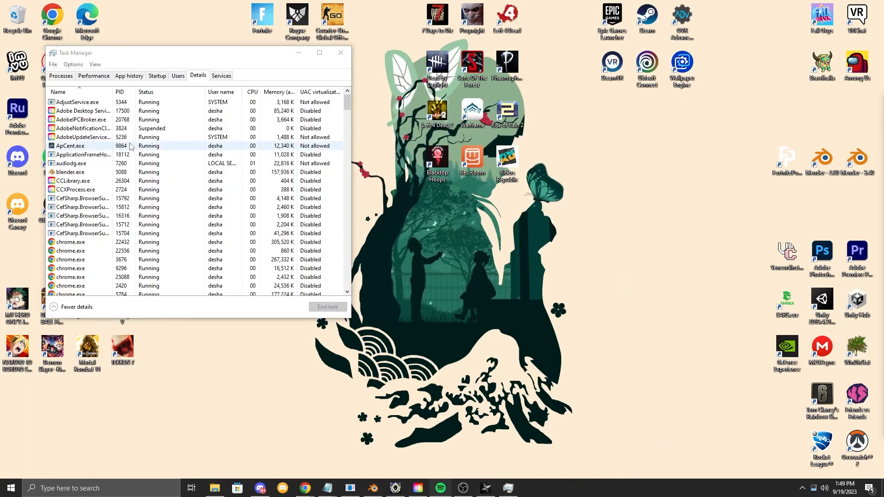
End the running IMVUClient.exe and IMVUQualityAgent.exe processes
{"action": "scroll", "coordinate": [124, 188], "scroll_direction": "down", "scroll_amount": 20}
{"action": "right_click", "coordinate": [76, 224]}
{"action": "left_click", "coordinate": [101, 229]}
{"action": "left_click", "coordinate": [450, 256]}
{"action": "right_click", "coordinate": [76, 224]}
{"action": "left_click", "coordinate": [101, 229]}
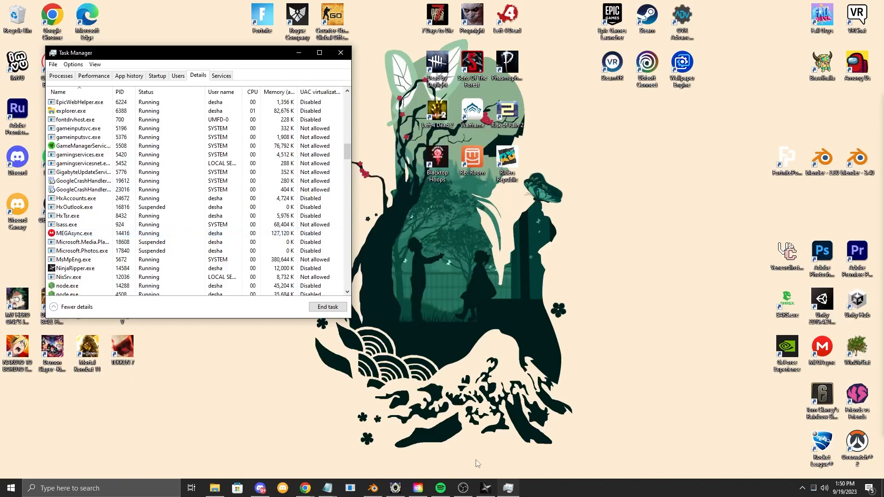
Run the IMVU client through Ninja Ripper and postpone the offered client updates
{"action": "left_click", "coordinate": [488, 489]}
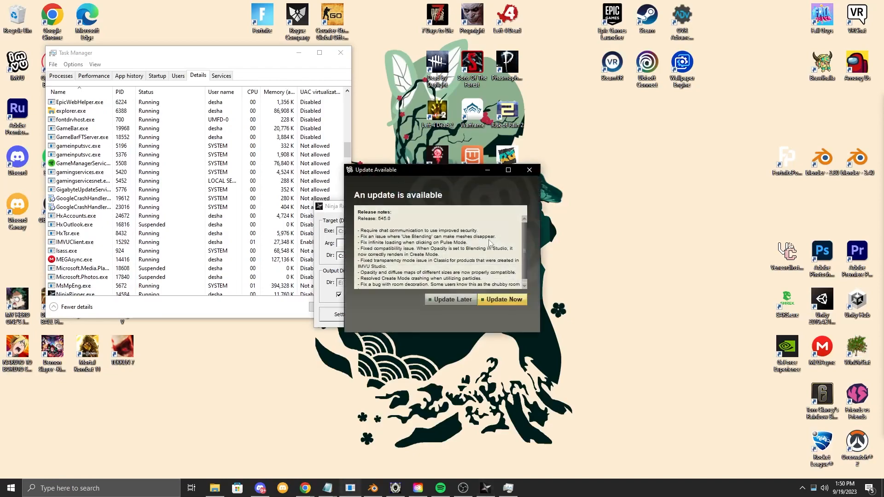
{"action": "left_click", "coordinate": [457, 300]}
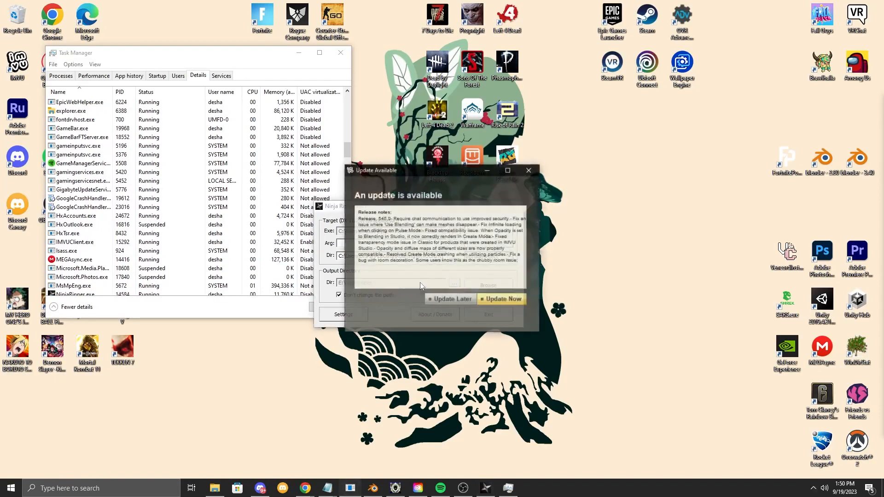
{"action": "left_click", "coordinate": [451, 300]}
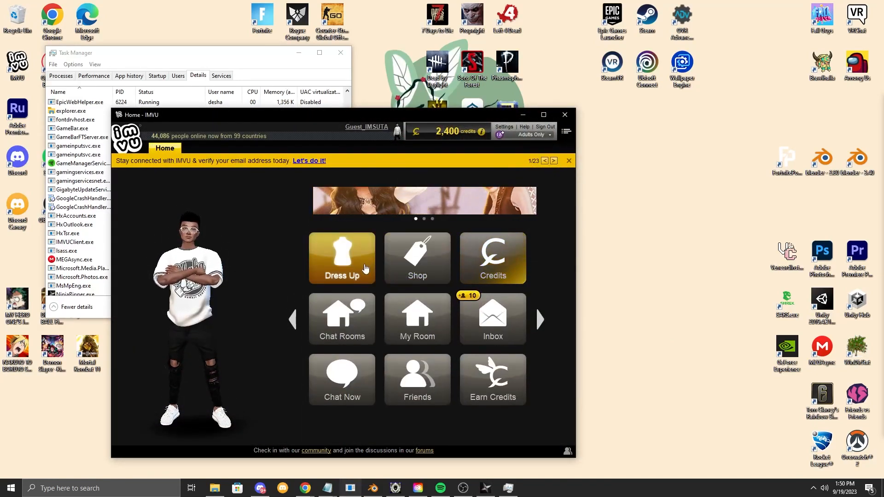
Try on GDP Tank Shirt 2/2, GDP Short Orange 2/2 and Orange Slides in the IMVU shop and maximize the window
{"action": "left_click", "coordinate": [426, 270]}
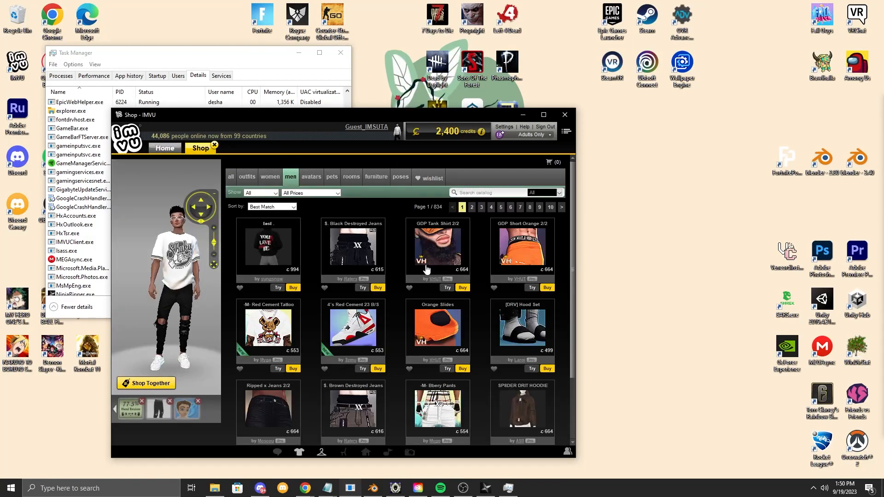
{"action": "left_click", "coordinate": [427, 270]}
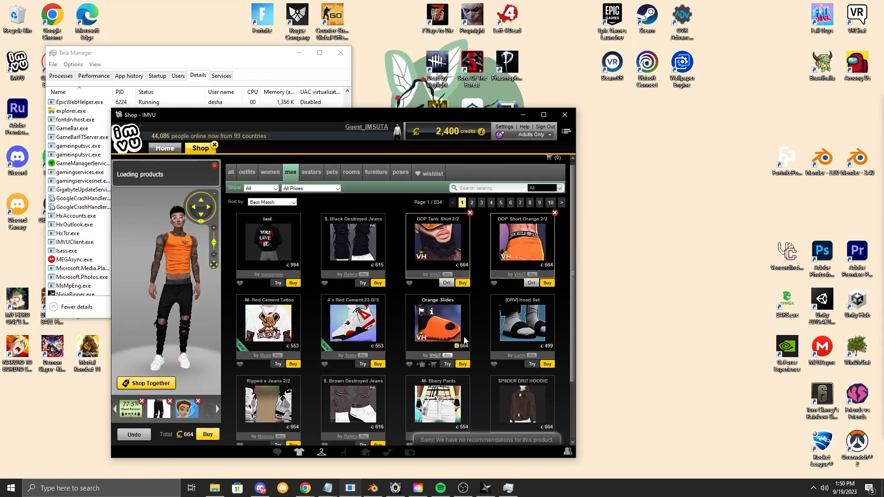
{"action": "left_click", "coordinate": [447, 363]}
{"action": "left_click", "coordinate": [541, 116]}
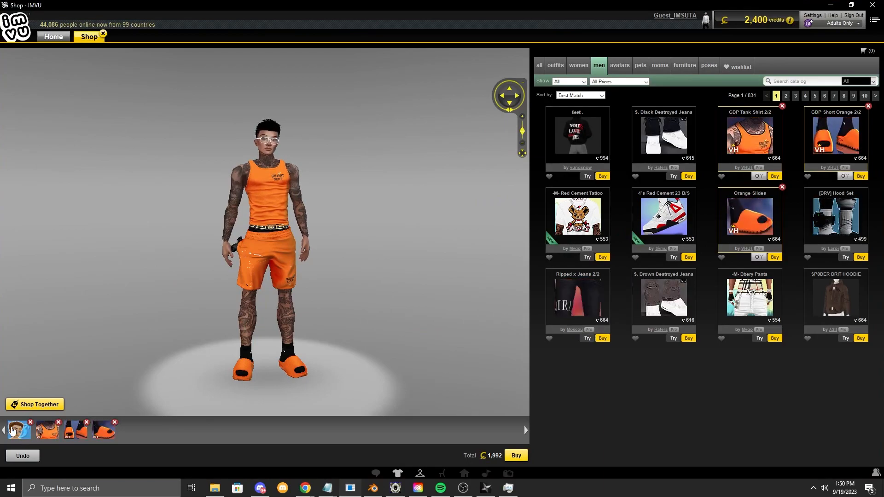
Strip the avatar's custom head, skin and glasses while keeping the orange tank shirt, shorts and slides on
{"action": "left_click", "coordinate": [31, 423]}
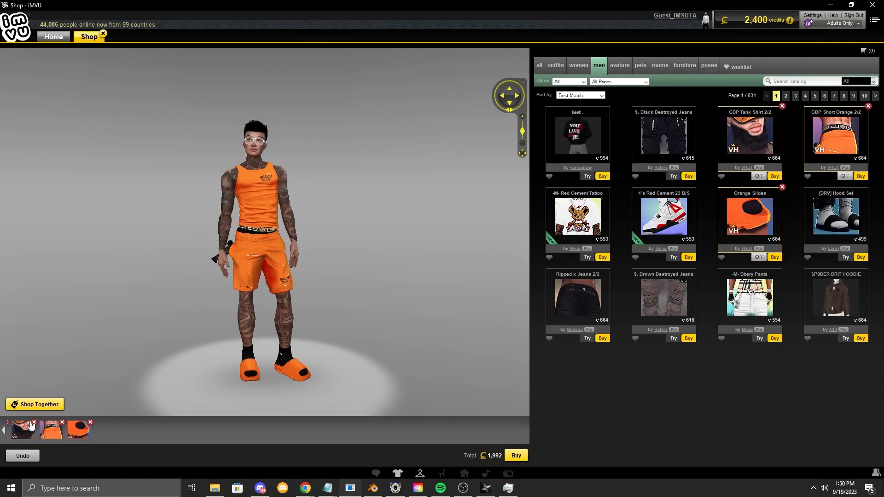
{"action": "left_click", "coordinate": [30, 423]}
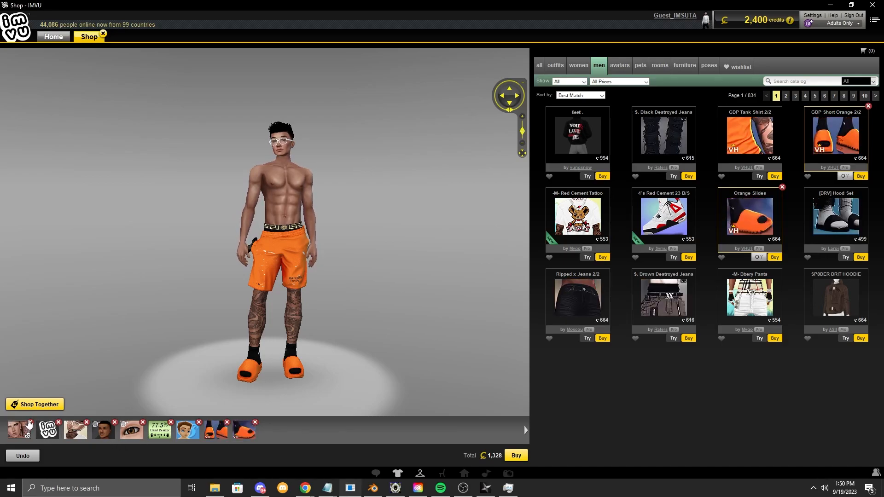
{"action": "left_click", "coordinate": [31, 423]}
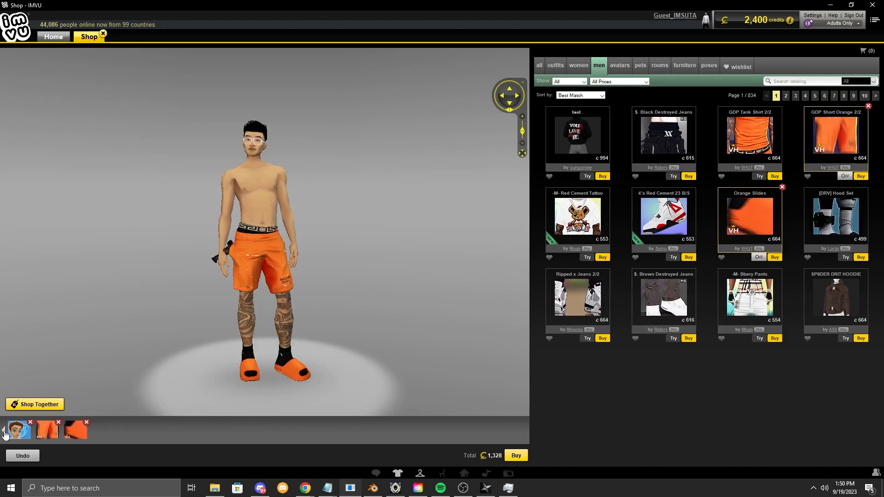
{"action": "left_click", "coordinate": [30, 423]}
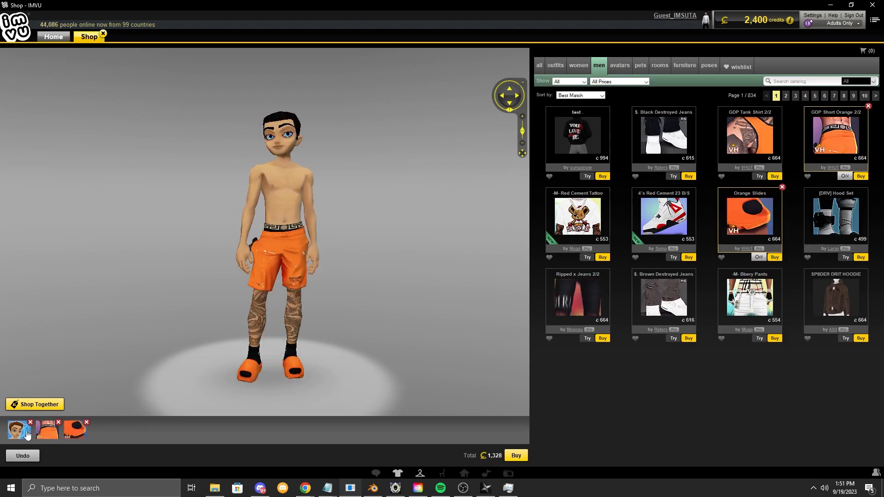
{"action": "left_click", "coordinate": [58, 423]}
{"action": "left_click", "coordinate": [58, 423]}
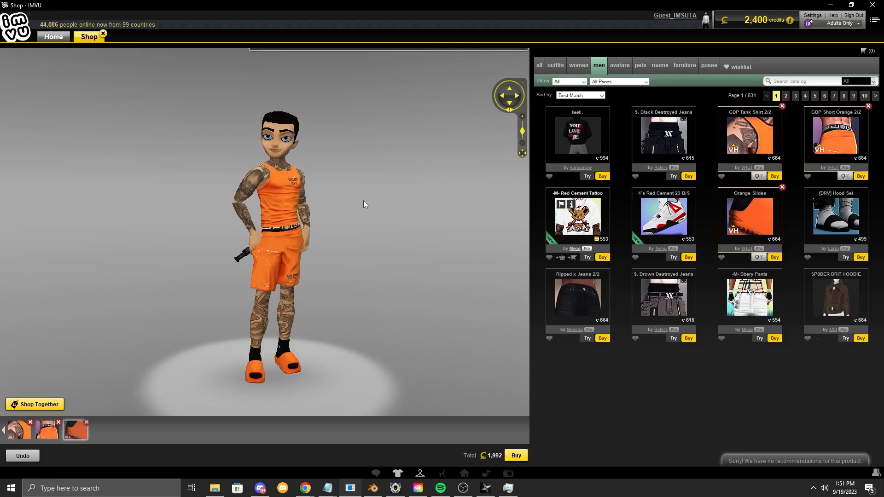
Search the shop catalog for "tpose" and try on the T Pose item
{"action": "left_click", "coordinate": [802, 82]}
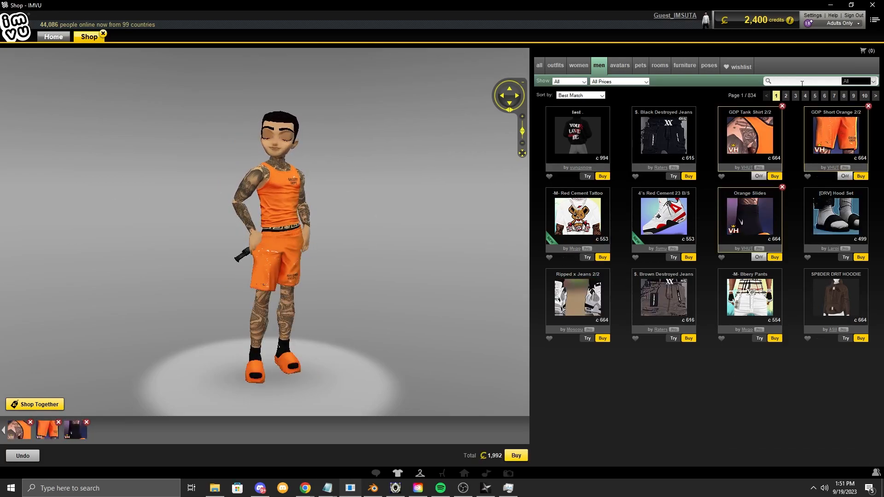
{"action": "type", "text": "tpose"}
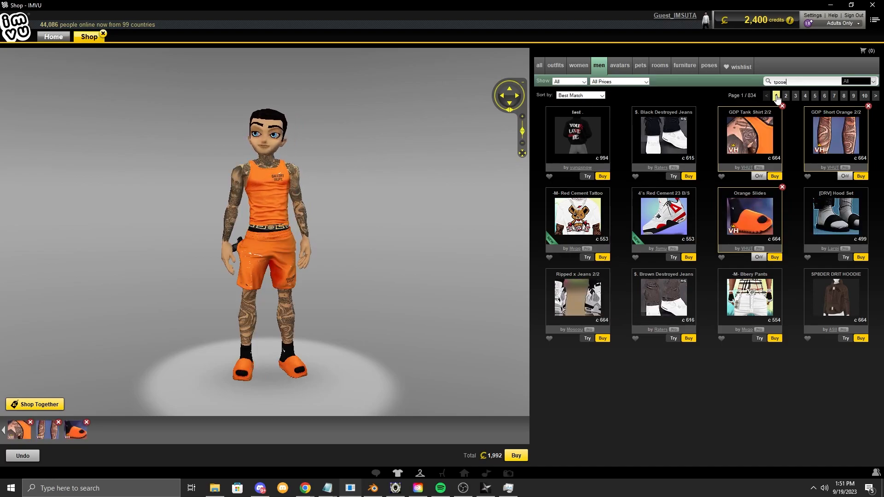
{"action": "key", "text": "Return"}
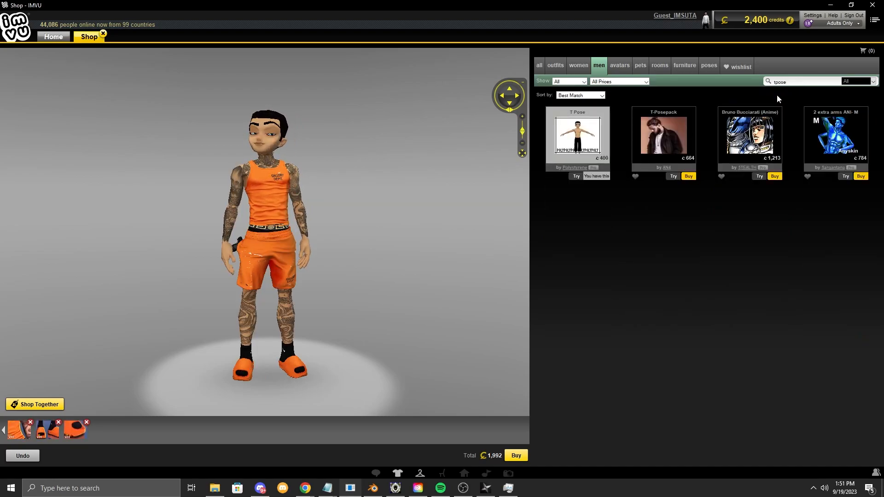
{"action": "left_click", "coordinate": [576, 176]}
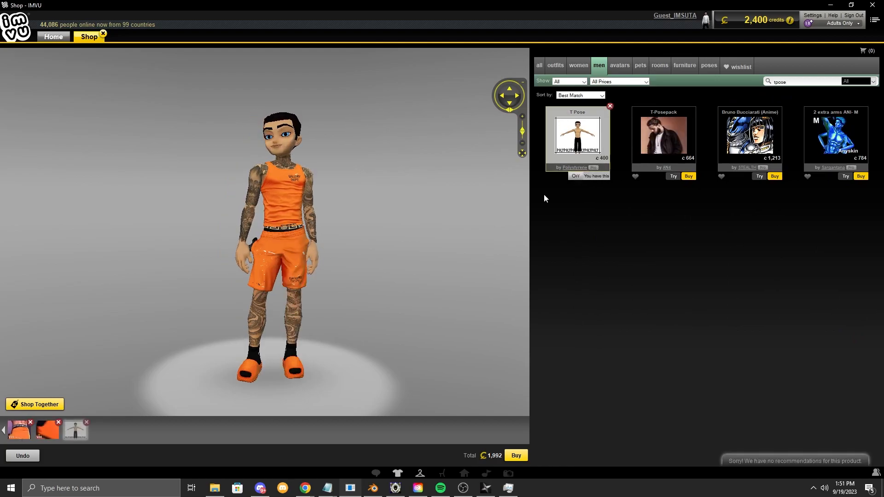
Put the avatar into a T-pose with its tpose trigger
{"action": "scroll", "coordinate": [280, 205], "scroll_direction": "down", "scroll_amount": 5}
{"action": "left_click", "coordinate": [280, 206]}
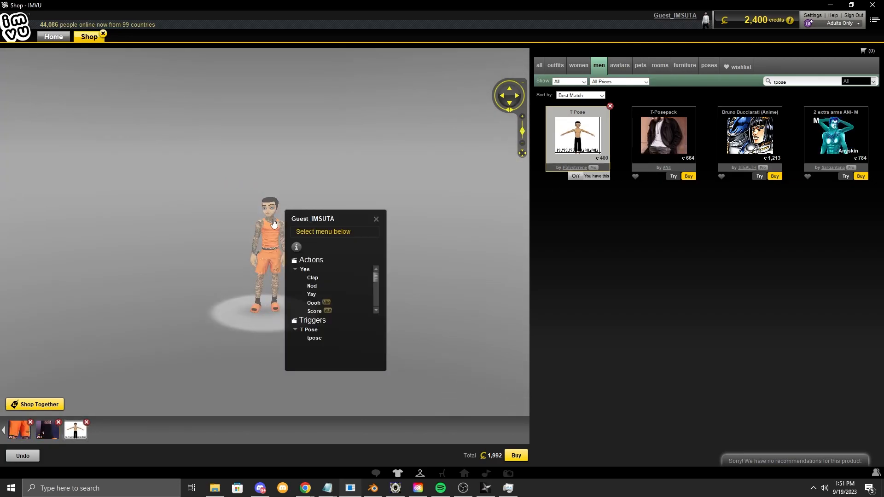
{"action": "left_click", "coordinate": [320, 337]}
Open the On-Screen Keyboard, send the Ctrl+F9 rip combination to IMVU and move the keyboard off the avatar
{"action": "key", "text": "super"}
{"action": "type", "text": "o"}
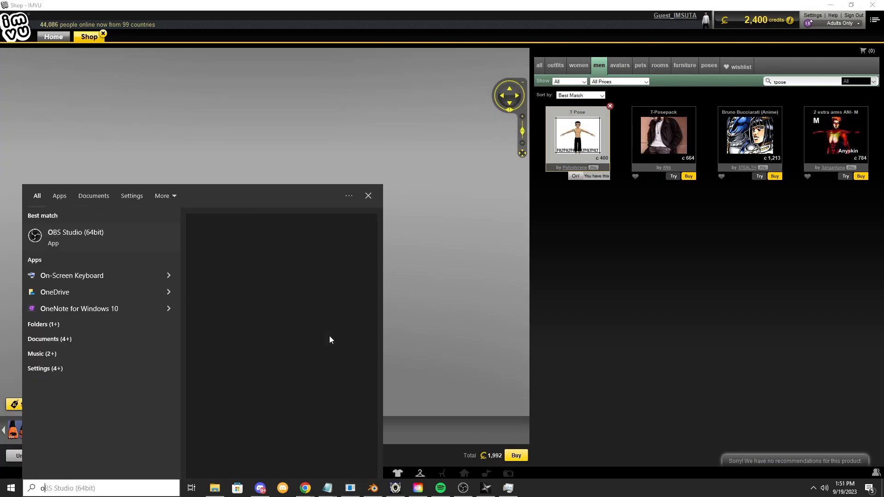
{"action": "type", "text": "ns"}
{"action": "left_click", "coordinate": [283, 232]}
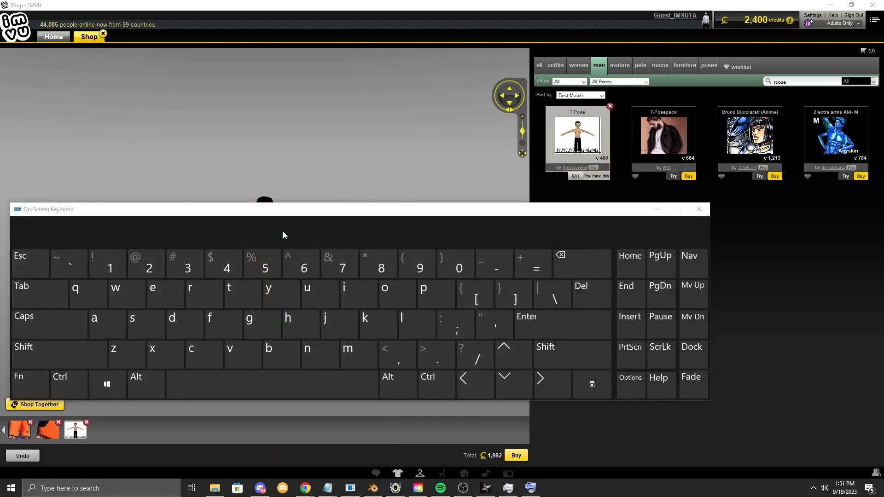
{"action": "left_click", "coordinate": [29, 383]}
{"action": "left_click", "coordinate": [66, 383]}
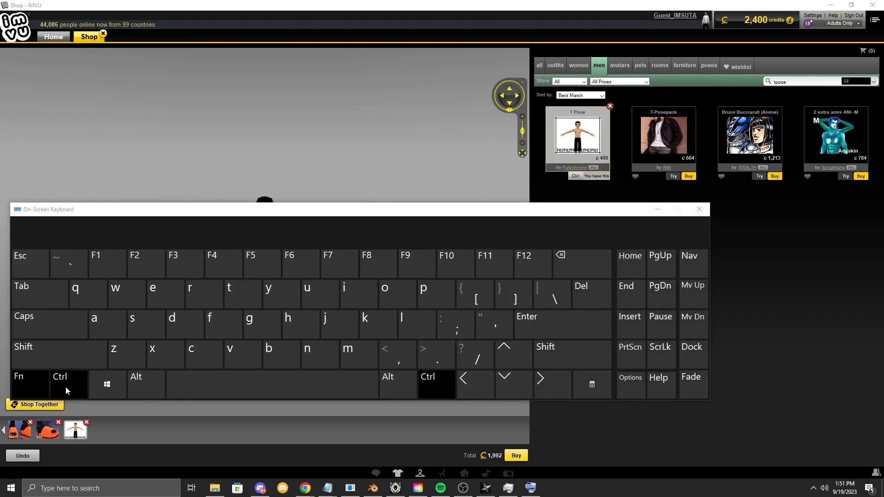
{"action": "left_click", "coordinate": [426, 261]}
{"action": "left_click_drag", "start_coordinate": [449, 210], "coordinate": [588, 310]}
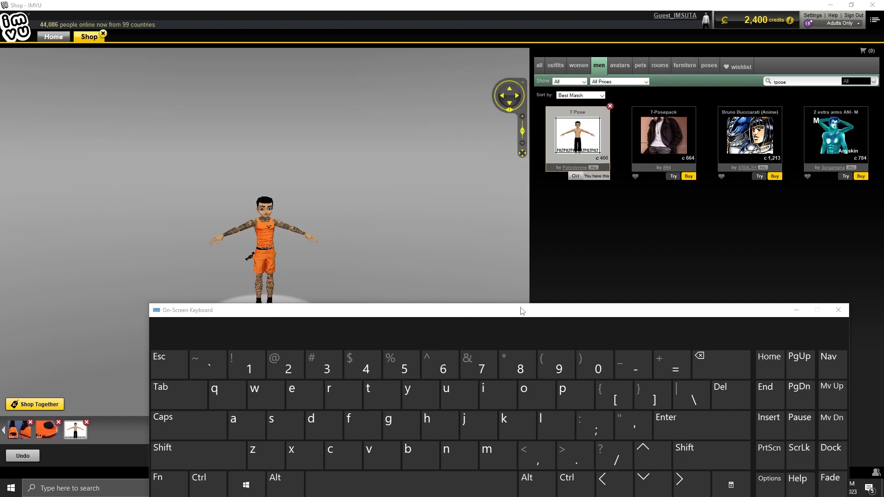
{"action": "left_click_drag", "start_coordinate": [522, 311], "coordinate": [503, 259]}
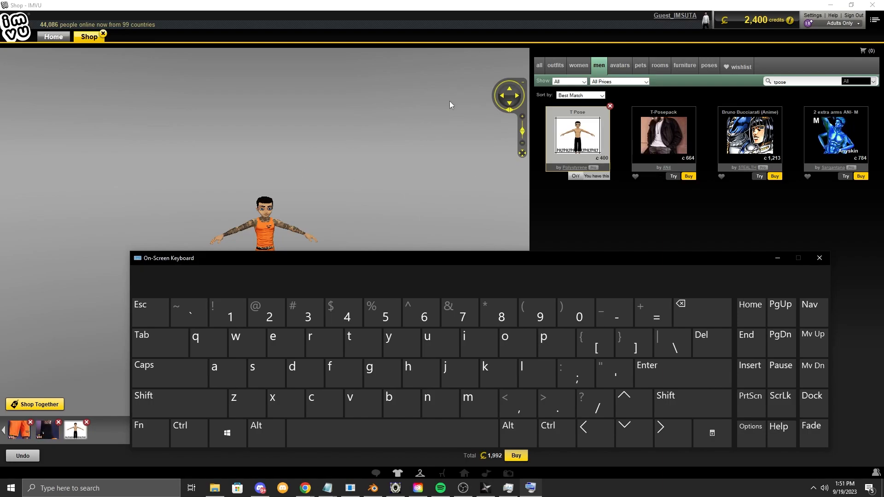
Launch Noesis from the noesisv4466 folder on the E: drive
{"action": "left_click", "coordinate": [216, 494]}
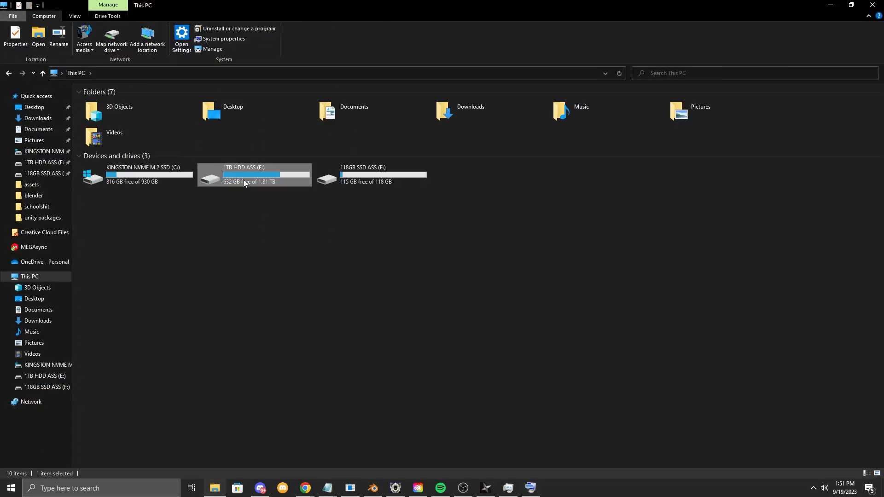
{"action": "double_click", "coordinate": [243, 180]}
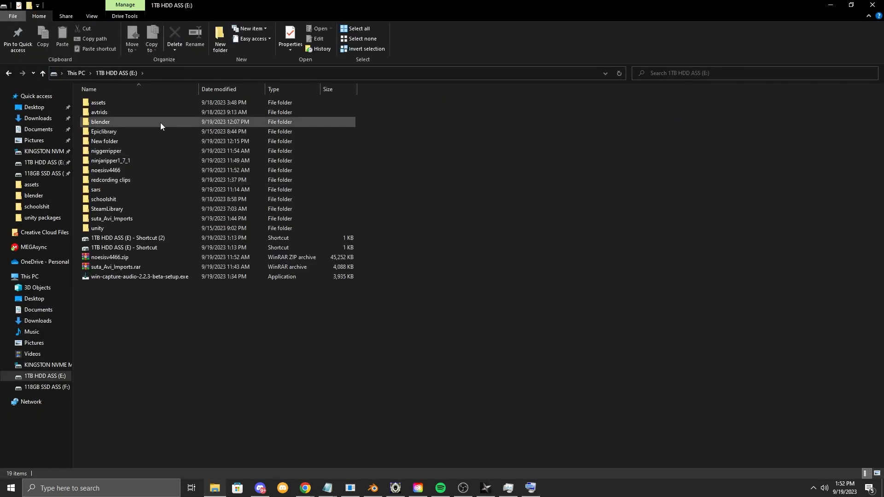
{"action": "double_click", "coordinate": [145, 170]}
{"action": "left_click", "coordinate": [137, 160]}
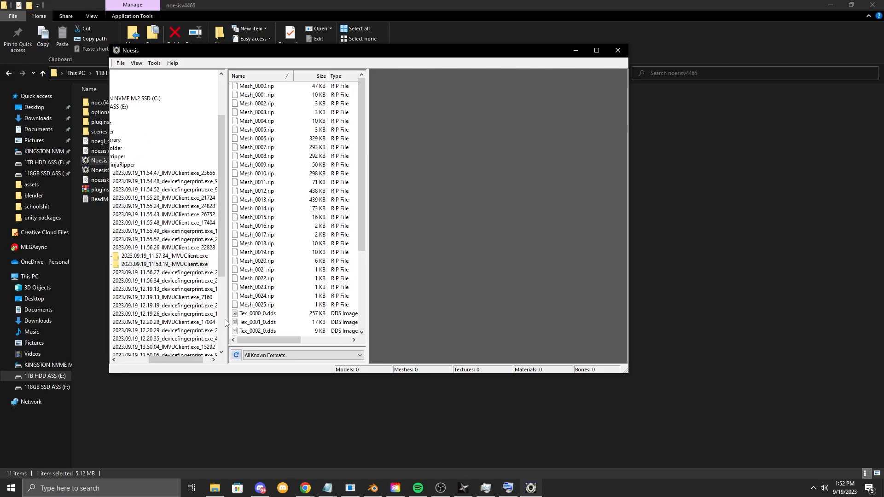
Open the 2023.09.19_13.51.45_IMVUClient.exe rip folder inside the 2023.09.19_13.50.04 session in the Noesis folder tree
{"action": "left_click_drag", "start_coordinate": [274, 313], "coordinate": [261, 313]}
{"action": "scroll", "coordinate": [188, 269], "scroll_direction": "down", "scroll_amount": 2}
{"action": "scroll", "coordinate": [184, 276], "scroll_direction": "up", "scroll_amount": 2}
{"action": "left_click_drag", "start_coordinate": [161, 360], "coordinate": [130, 360]}
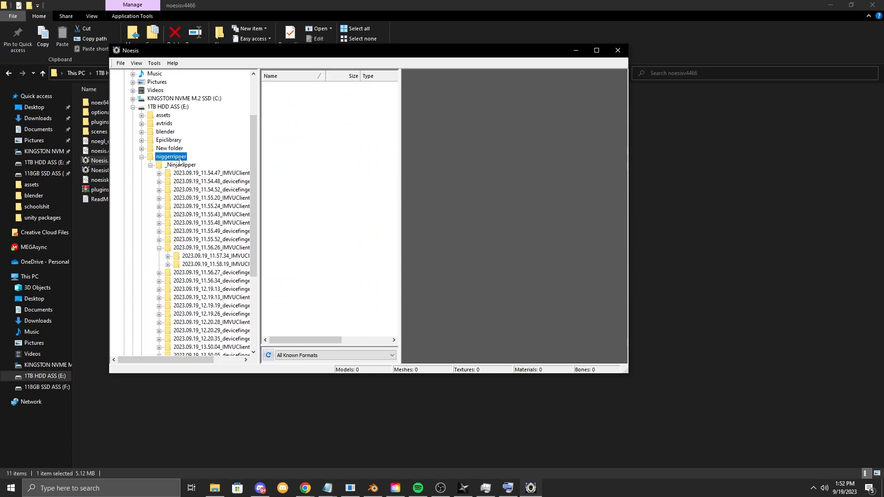
{"action": "scroll", "coordinate": [193, 158], "scroll_direction": "down", "scroll_amount": 3}
{"action": "double_click", "coordinate": [212, 272]}
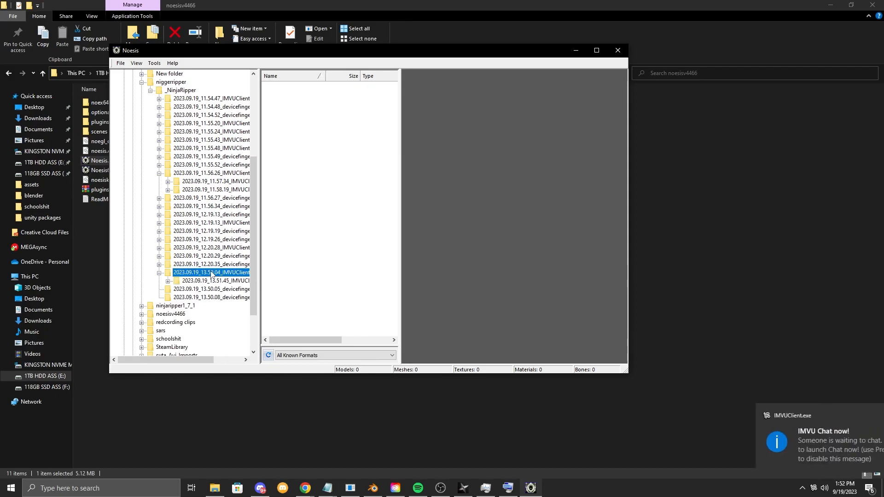
{"action": "left_click", "coordinate": [211, 256]}
{"action": "left_click", "coordinate": [211, 239]}
{"action": "left_click", "coordinate": [208, 281]}
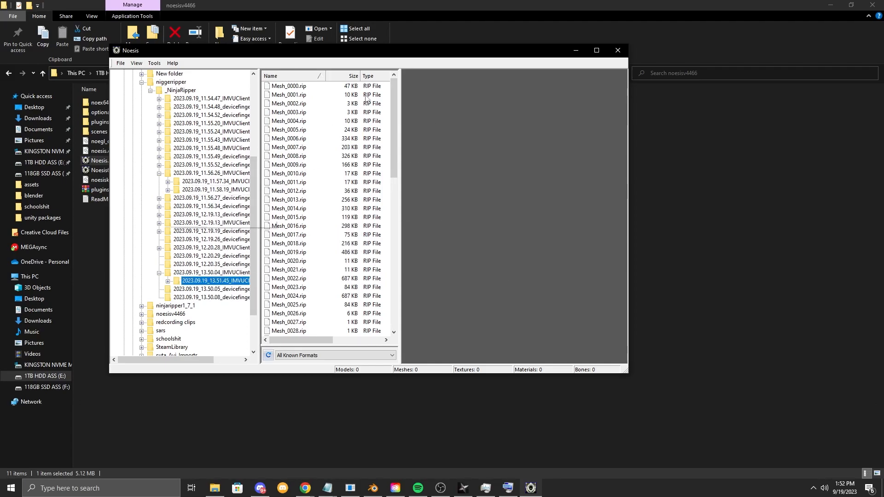
Preview several of the first ripped meshes and rotate Mesh_0006.rip in the viewer
{"action": "left_click", "coordinate": [288, 86]}
{"action": "left_click", "coordinate": [274, 103]}
{"action": "left_click", "coordinate": [283, 112]}
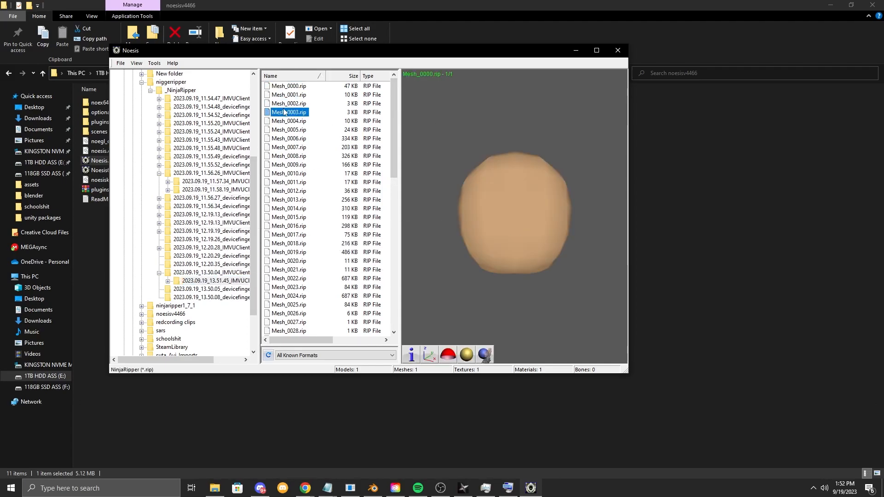
{"action": "left_click", "coordinate": [284, 127]}
{"action": "left_click", "coordinate": [286, 138]}
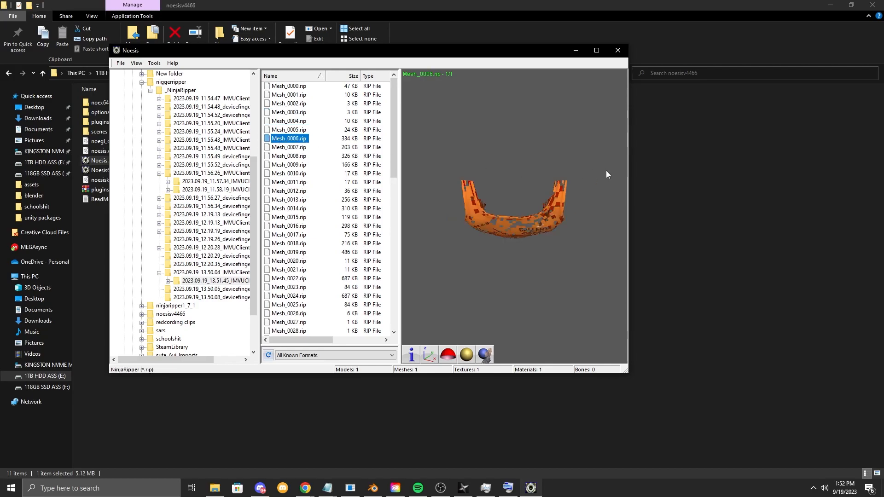
{"action": "left_click", "coordinate": [638, 161]}
{"action": "mouse_move", "coordinate": [526, 217]}
{"action": "left_mouse_down"}
{"action": "mouse_move", "coordinate": [539, 258]}
{"action": "mouse_move", "coordinate": [511, 249]}
{"action": "mouse_move", "coordinate": [488, 219]}
{"action": "mouse_move", "coordinate": [518, 225]}
{"action": "mouse_move", "coordinate": [526, 217]}
{"action": "left_mouse_up"}
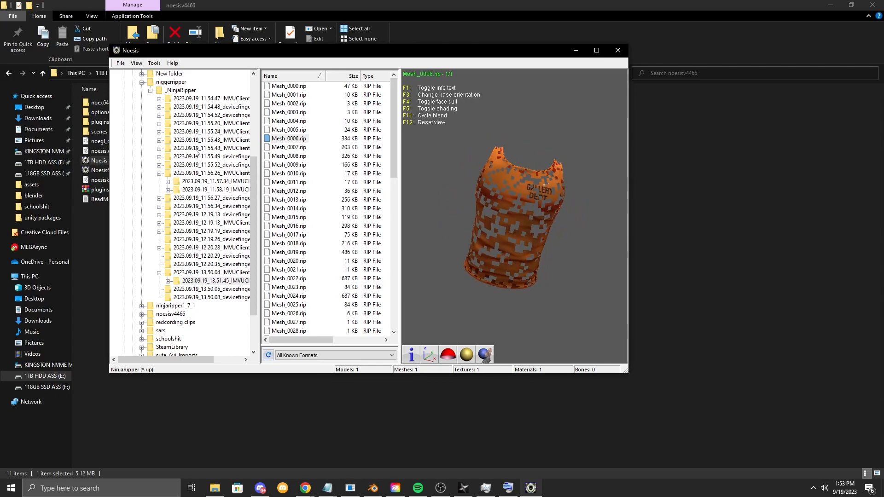
Preview the textures Tex_0014_0.dds, Tex_0012_0.dds and Tex_0009_0.dds further down the file list
{"action": "scroll", "coordinate": [334, 209], "scroll_direction": "down", "scroll_amount": 5}
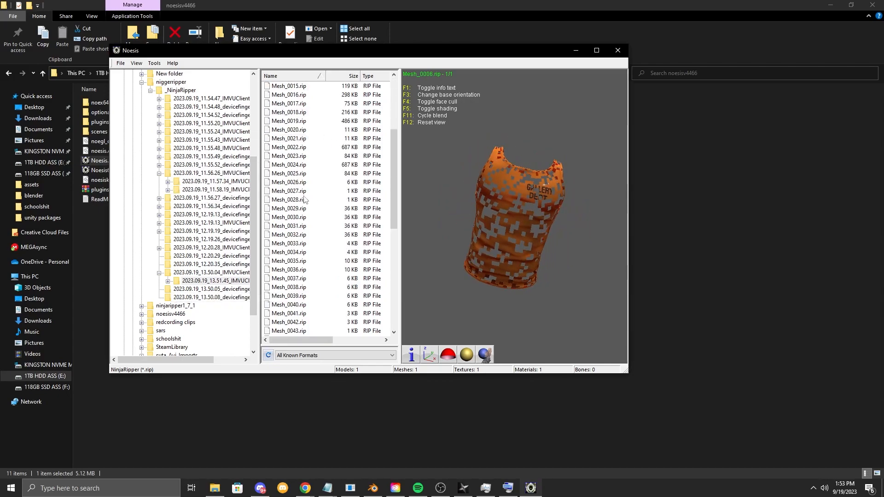
{"action": "scroll", "coordinate": [309, 196], "scroll_direction": "down", "scroll_amount": 10}
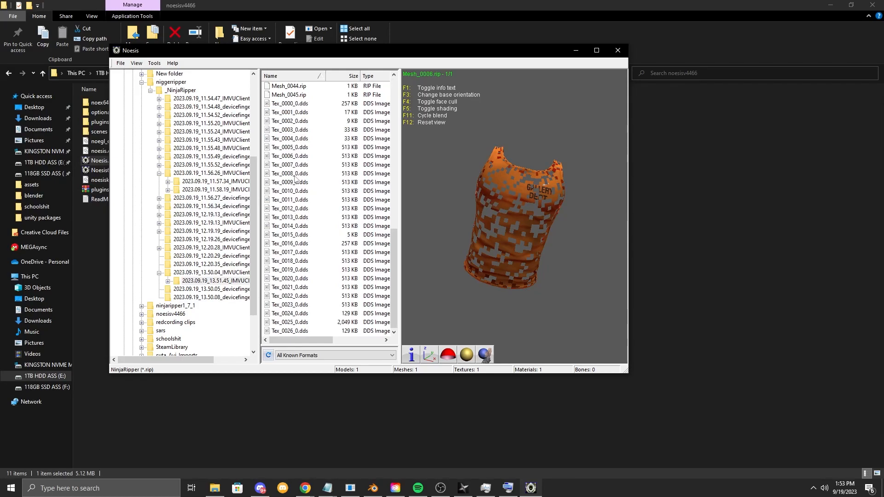
{"action": "left_click", "coordinate": [291, 226]}
{"action": "left_click", "coordinate": [291, 209]}
{"action": "left_click", "coordinate": [291, 183]}
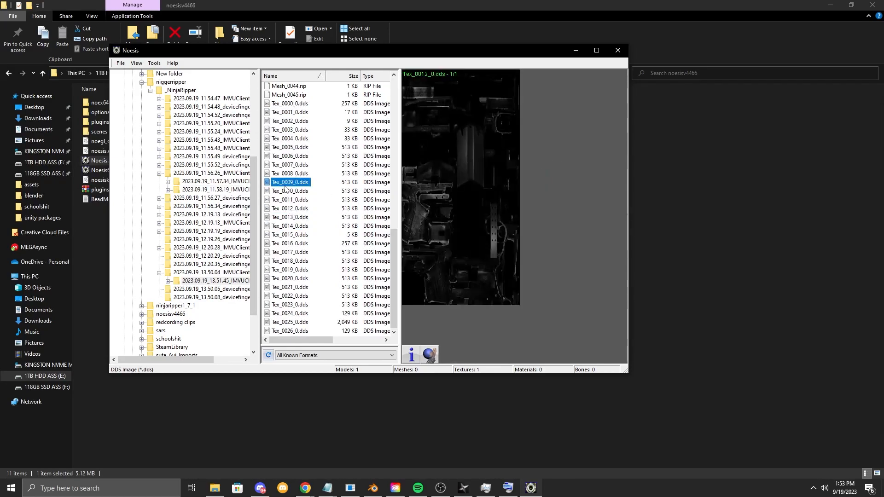
{"action": "scroll", "coordinate": [291, 191], "scroll_direction": "up", "scroll_amount": 1}
{"action": "scroll", "coordinate": [290, 203], "scroll_direction": "up", "scroll_amount": 13}
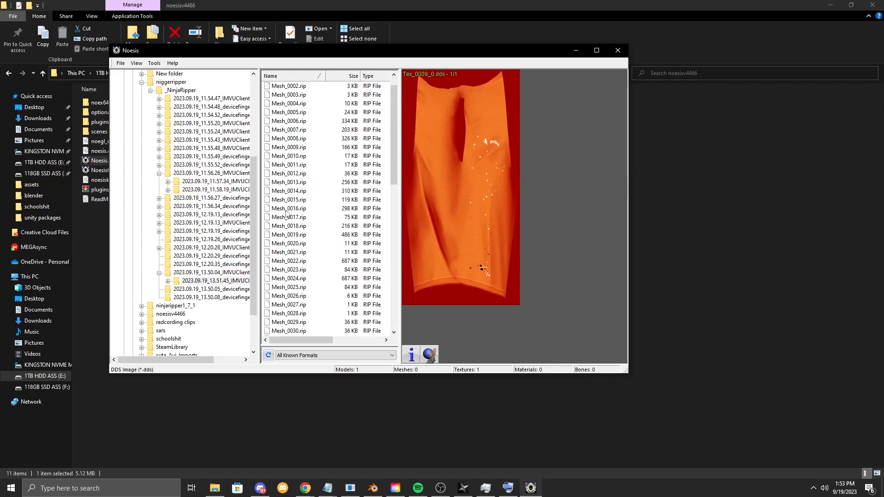
Preview Mesh_0016.rip and Mesh_0010.rip from the ripped meshes
{"action": "left_click", "coordinate": [284, 209]}
{"action": "right_click", "coordinate": [284, 211]}
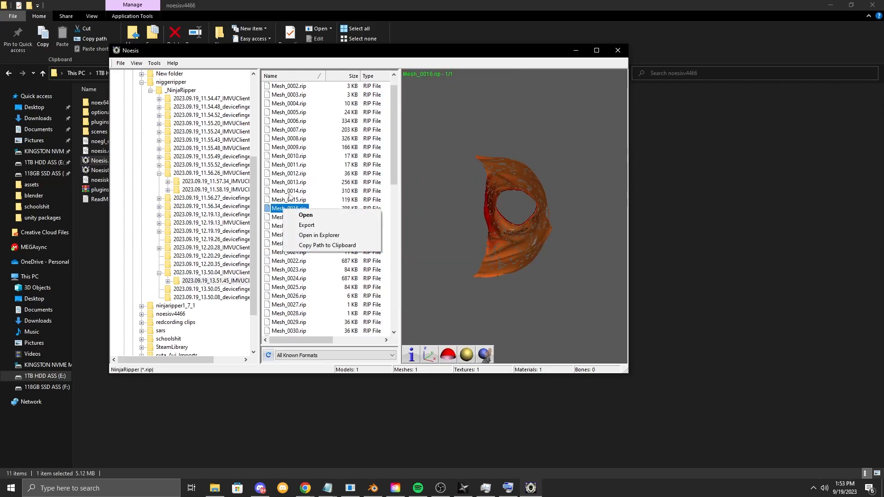
{"action": "left_click", "coordinate": [288, 148]}
{"action": "left_click", "coordinate": [286, 121]}
{"action": "left_click", "coordinate": [289, 156]}
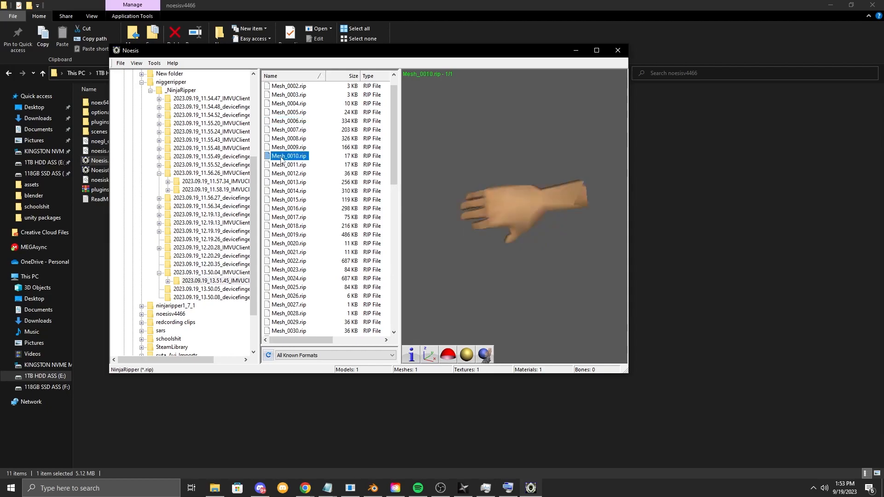
Show Mesh_0010.rip in File Explorer, maximize that window and copy the full path of the rip folder
{"action": "right_click", "coordinate": [293, 156]}
{"action": "left_click", "coordinate": [307, 188]}
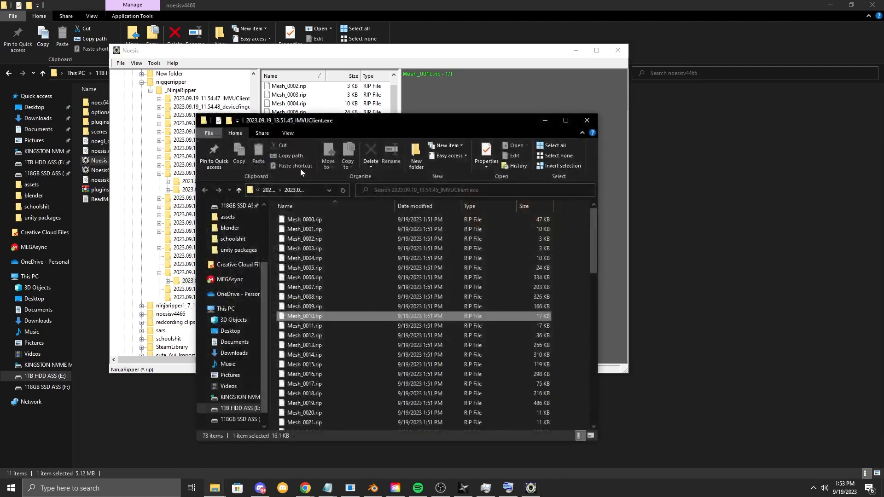
{"action": "left_click", "coordinate": [566, 120]}
{"action": "left_click", "coordinate": [499, 73]}
{"action": "key", "text": "ctrl+c"}
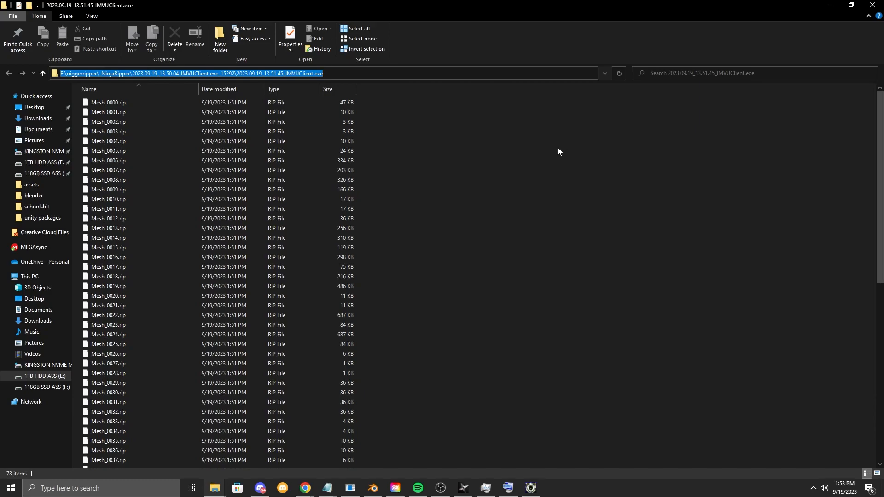
Switch to Blender and delete the default cube, camera and light
{"action": "left_click", "coordinate": [373, 488]}
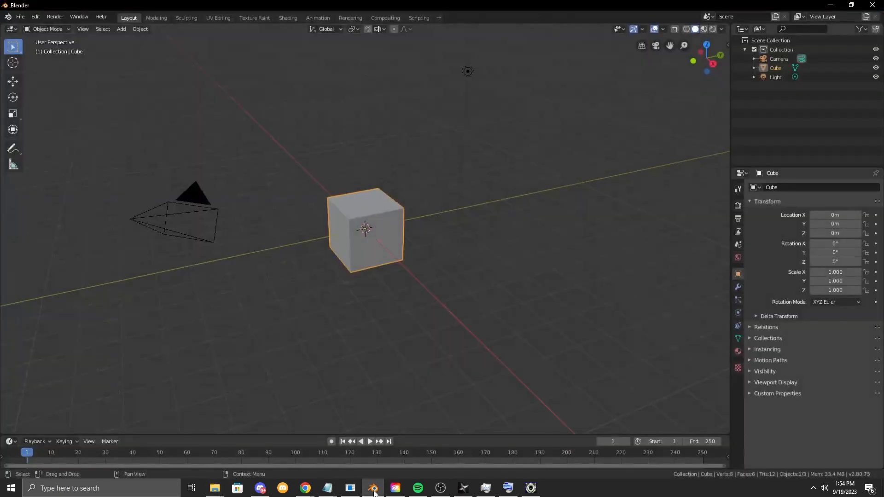
{"action": "middle_click_drag", "start_coordinate": [370, 286], "coordinate": [343, 187]}
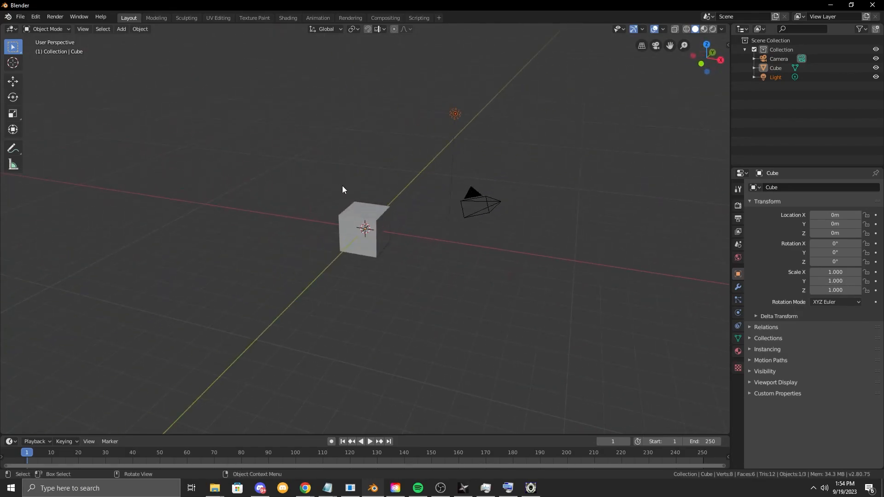
{"action": "key", "text": "a"}
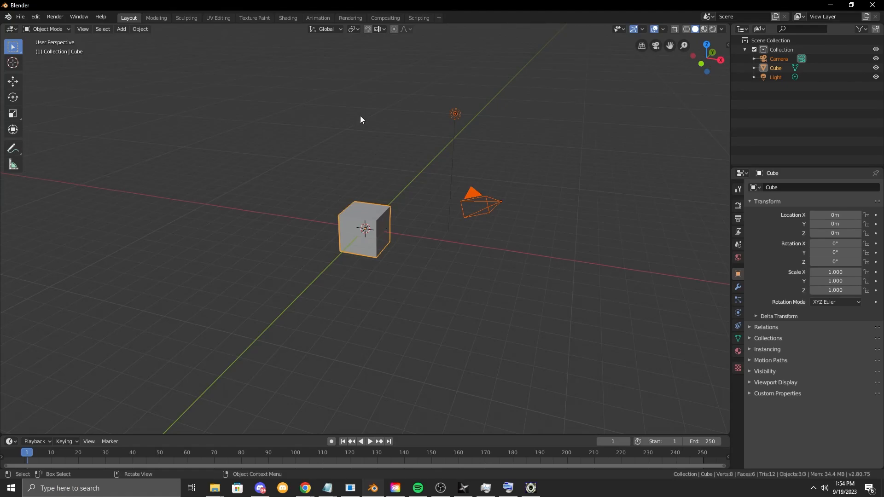
{"action": "right_click", "coordinate": [376, 92]}
{"action": "left_click", "coordinate": [365, 253]}
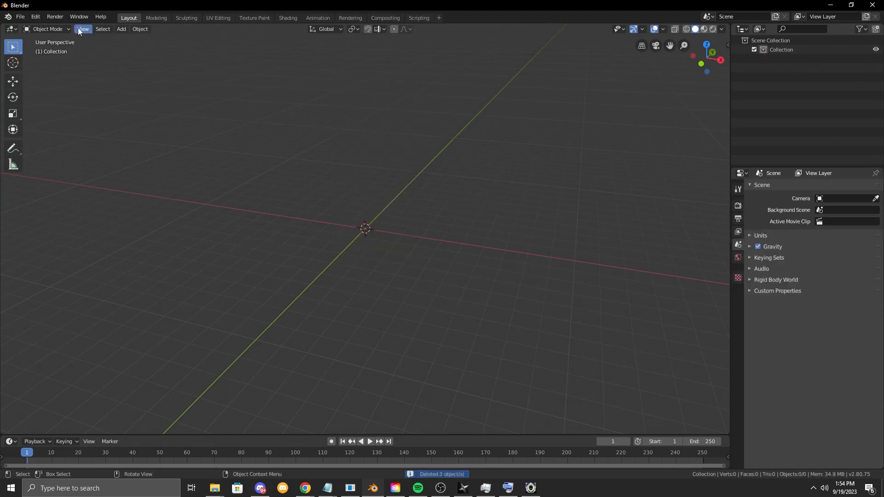
Import the entire rip folder at the copied path as NinjaRipper (*.rip) files
{"action": "left_click", "coordinate": [20, 17]}
{"action": "mouse_move", "coordinate": [72, 142]}
{"action": "left_click", "coordinate": [188, 244]}
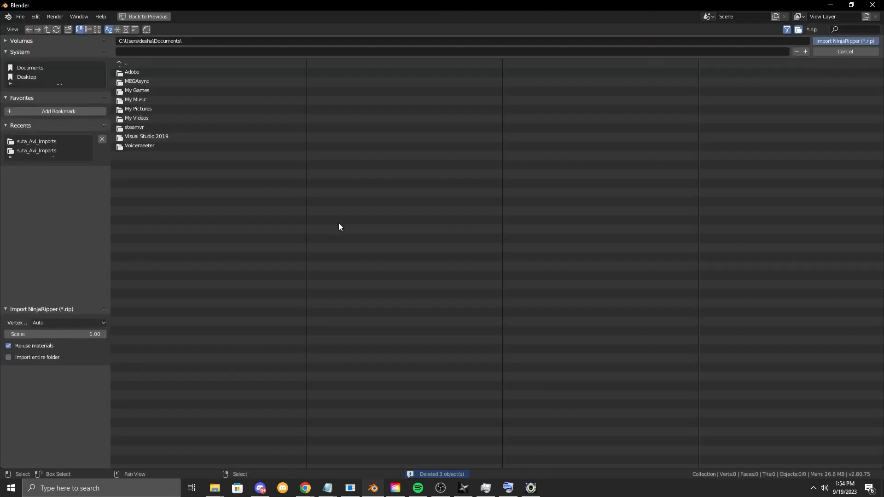
{"action": "left_click", "coordinate": [217, 40]}
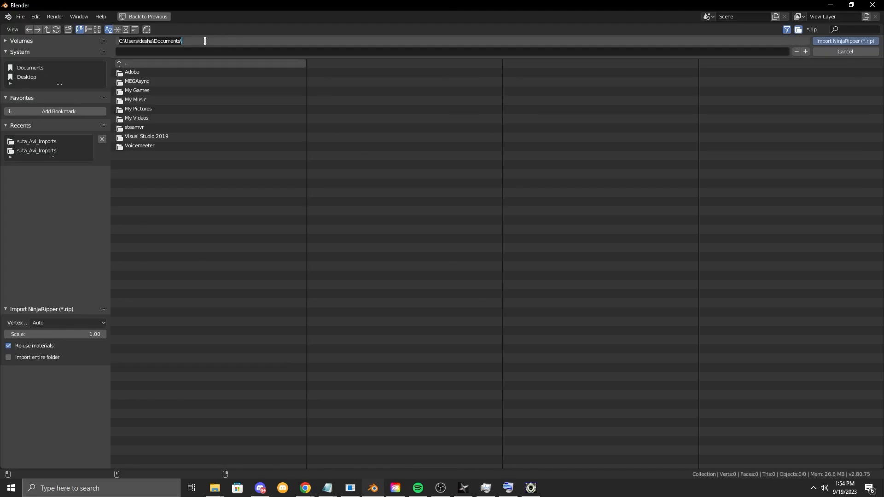
{"action": "key", "text": "ctrl+v"}
{"action": "key", "text": "Return"}
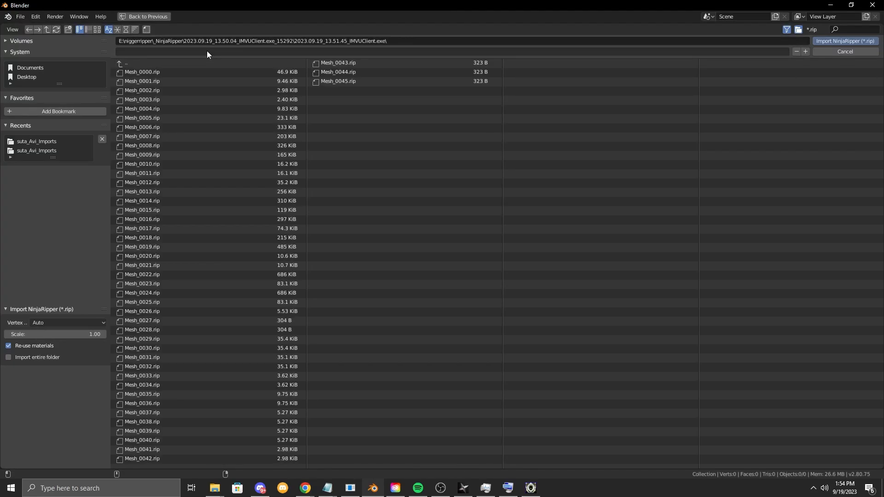
{"action": "left_click", "coordinate": [26, 354]}
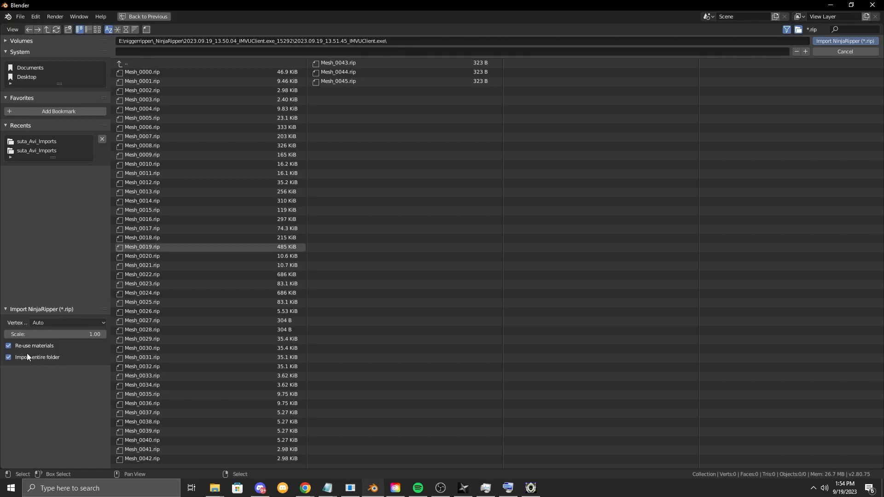
{"action": "left_click", "coordinate": [835, 42]}
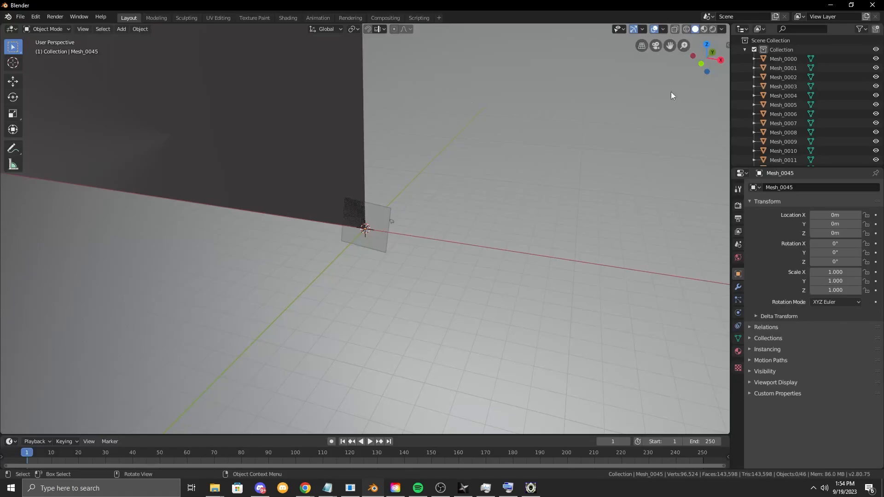
Hide the tank top meshes Mesh_0006 and Mesh_0007 on the imported avatar
{"action": "middle_click_drag", "start_coordinate": [414, 198], "coordinate": [407, 245]}
{"action": "scroll", "coordinate": [385, 186], "scroll_direction": "up", "scroll_amount": 8}
{"action": "scroll", "coordinate": [415, 217], "scroll_direction": "up", "scroll_amount": 3}
{"action": "scroll", "coordinate": [432, 261], "scroll_direction": "down", "scroll_amount": 4}
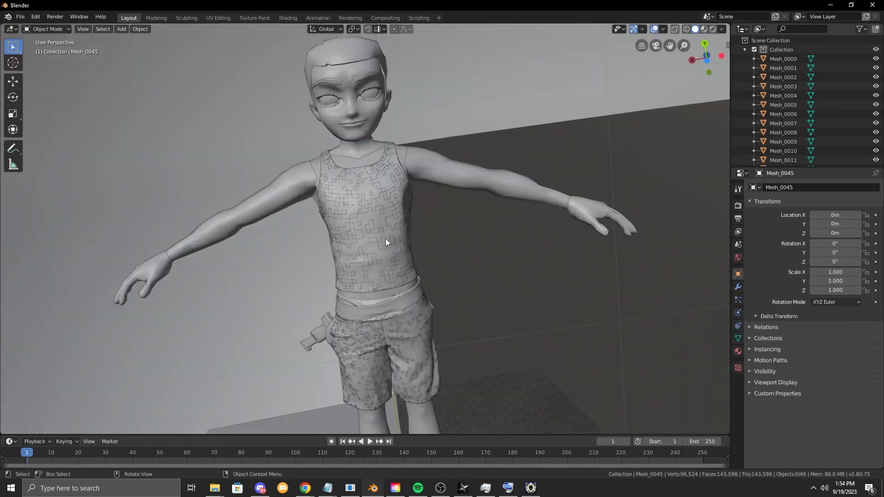
{"action": "left_click", "coordinate": [376, 242]}
{"action": "key", "text": "h"}
{"action": "left_click", "coordinate": [369, 230]}
{"action": "key", "text": "h"}
{"action": "left_click", "coordinate": [369, 181]}
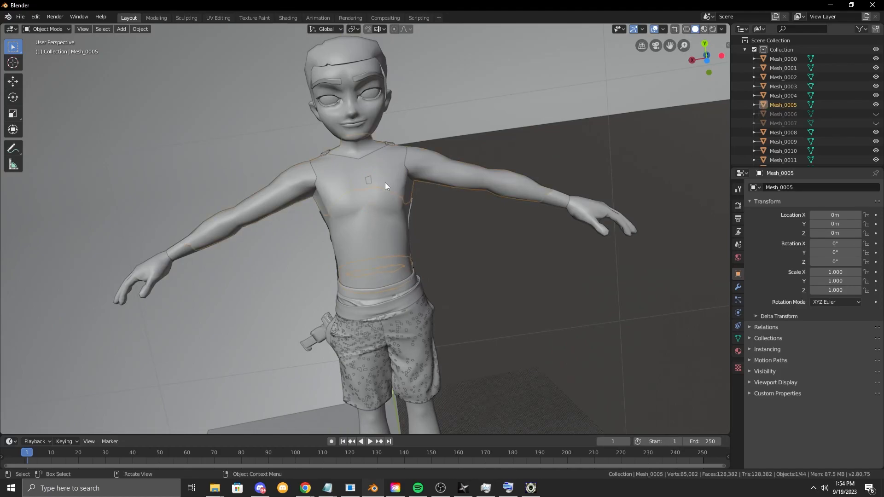
Hide the shorts, waistband and hip accessory meshes, Mesh_0013 through Mesh_0019
{"action": "left_click", "coordinate": [396, 339]}
{"action": "key", "text": "h"}
{"action": "left_click", "coordinate": [366, 345]}
{"action": "key", "text": "h"}
{"action": "left_click", "coordinate": [404, 327]}
{"action": "key", "text": "h"}
{"action": "left_click", "coordinate": [352, 329]}
{"action": "key", "text": "h"}
{"action": "key", "text": "h"}
{"action": "left_click", "coordinate": [333, 330]}
{"action": "key", "text": "h"}
{"action": "middle_click_drag", "start_coordinate": [380, 335], "coordinate": [379, 303]}
{"action": "left_click", "coordinate": [379, 299]}
{"action": "key", "text": "h"}
Hide Mesh_0009 and the patterned back piece Mesh_0008 on the avatar's torso
{"action": "scroll", "coordinate": [381, 288], "scroll_direction": "down", "scroll_amount": 5}
{"action": "scroll", "coordinate": [836, 98], "scroll_direction": "down", "scroll_amount": 2}
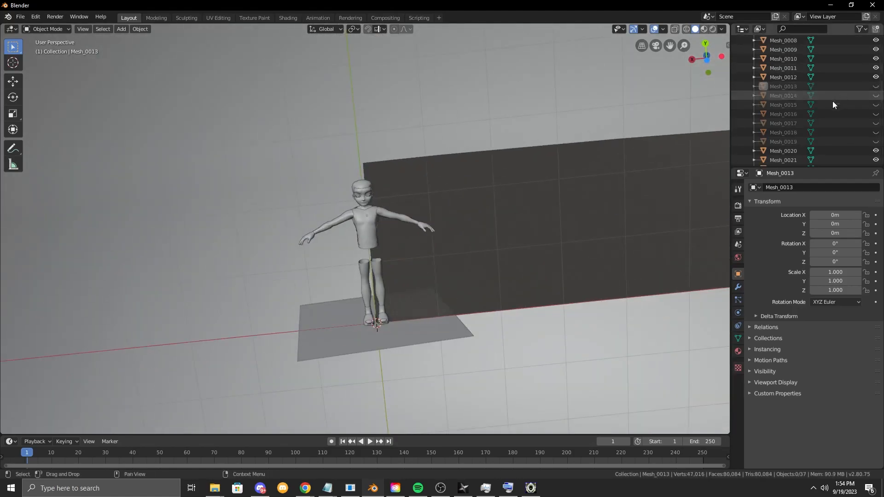
{"action": "scroll", "coordinate": [815, 120], "scroll_direction": "up", "scroll_amount": 2}
{"action": "scroll", "coordinate": [382, 177], "scroll_direction": "up", "scroll_amount": 6}
{"action": "middle_click_drag", "start_coordinate": [381, 176], "coordinate": [371, 363]}
{"action": "left_click", "coordinate": [371, 363]}
{"action": "key", "text": "h"}
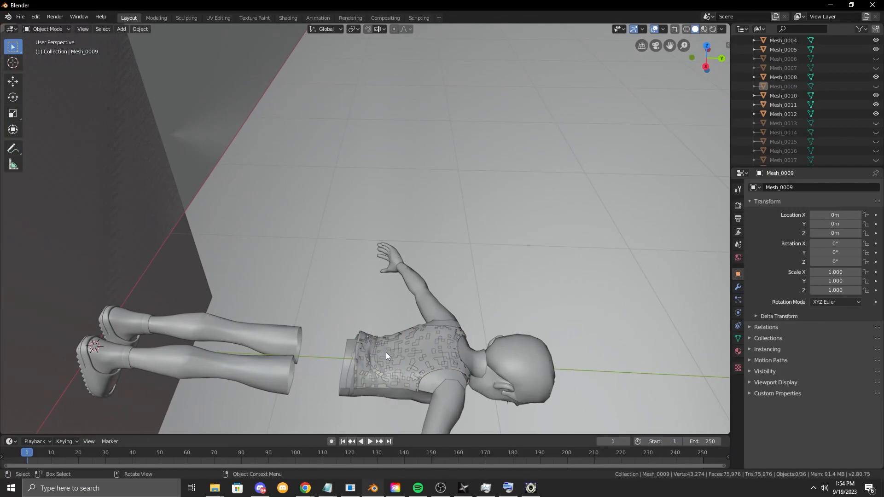
{"action": "left_click", "coordinate": [390, 353]}
{"action": "key", "text": "h"}
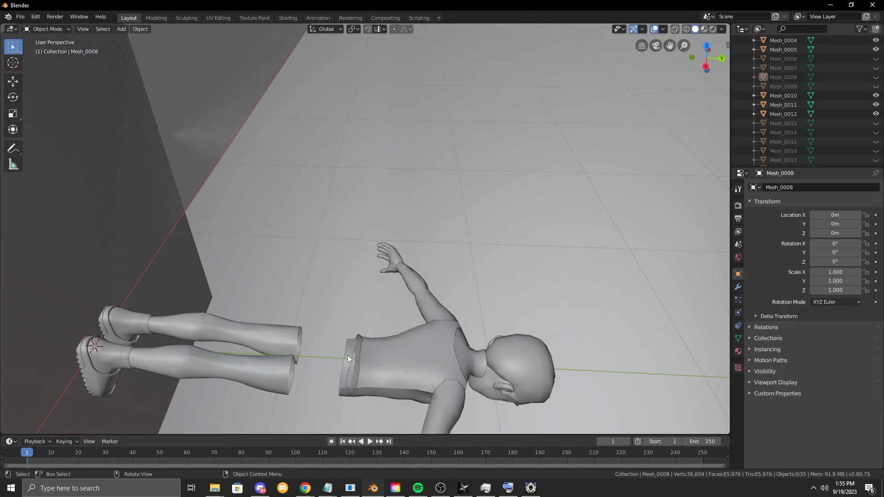
Hide the slide meshes on the avatar's feet, starting with Mesh_0022
{"action": "left_click", "coordinate": [91, 341]}
{"action": "key", "text": "h"}
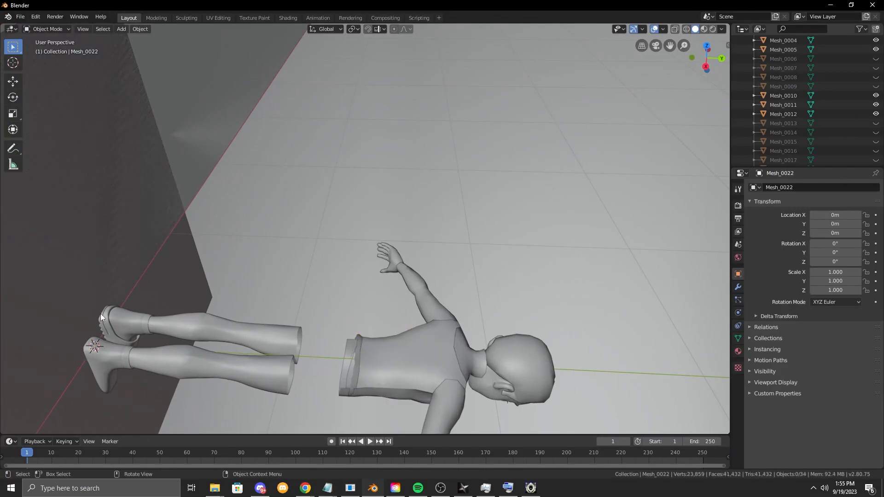
{"action": "mouse_move", "coordinate": [291, 305]}
{"action": "middle_mouse_down"}
{"action": "mouse_move", "coordinate": [195, 198]}
{"action": "mouse_move", "coordinate": [285, 289]}
{"action": "middle_mouse_up"}
{"action": "left_click", "coordinate": [362, 339]}
{"action": "key", "text": "h"}
Hide the torso mesh Mesh_0005, the waist ring Mesh_0012 and the other body pieces to keep
{"action": "middle_click_drag", "start_coordinate": [407, 325], "coordinate": [376, 331]}
{"action": "key", "text": "alt+h"}
{"action": "left_click", "coordinate": [427, 386]}
{"action": "key", "text": "h"}
{"action": "left_click", "coordinate": [383, 297]}
{"action": "key", "text": "h"}
{"action": "middle_click_drag", "start_coordinate": [383, 297], "coordinate": [366, 389]}
{"action": "left_click", "coordinate": [377, 307]}
{"action": "key", "text": "h"}
{"action": "left_click", "coordinate": [380, 295]}
{"action": "key", "text": "h"}
{"action": "left_click", "coordinate": [395, 317]}
{"action": "key", "text": "h"}
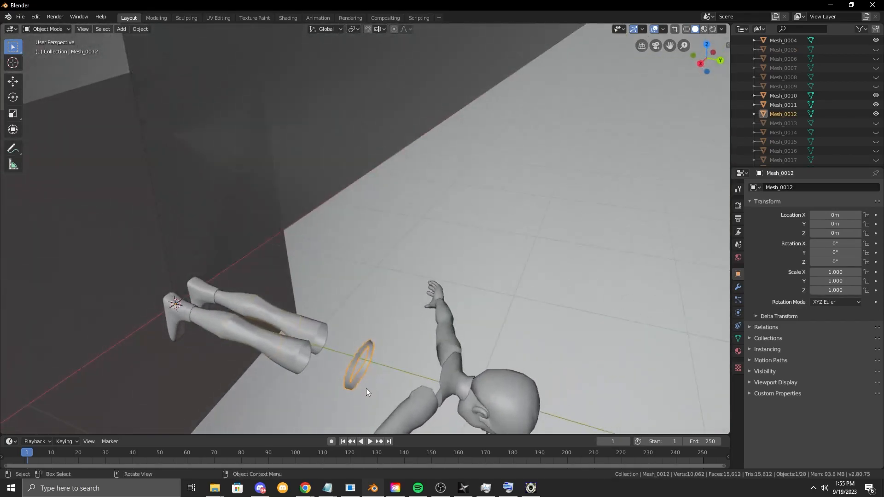
{"action": "key", "text": "h"}
Select all meshes that are still visible, including the large planes and duplicate body parts, and delete them
{"action": "middle_click_drag", "start_coordinate": [452, 347], "coordinate": [380, 251]}
{"action": "scroll", "coordinate": [380, 251], "scroll_direction": "down", "scroll_amount": 3}
{"action": "key", "text": "a"}
{"action": "right_click", "coordinate": [381, 231]}
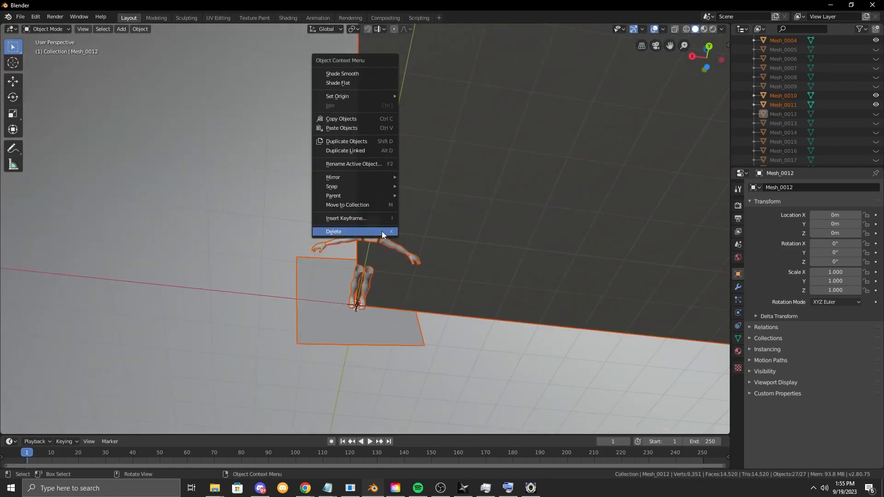
{"action": "right_click", "coordinate": [441, 220]}
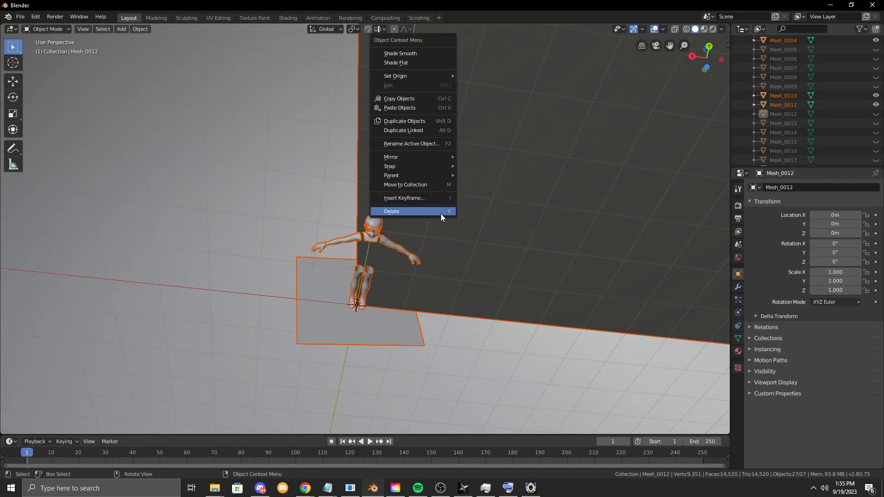
{"action": "left_click", "coordinate": [440, 213]}
Reveal all the hidden avatar meshes and clear the selection
{"action": "key", "text": "x"}
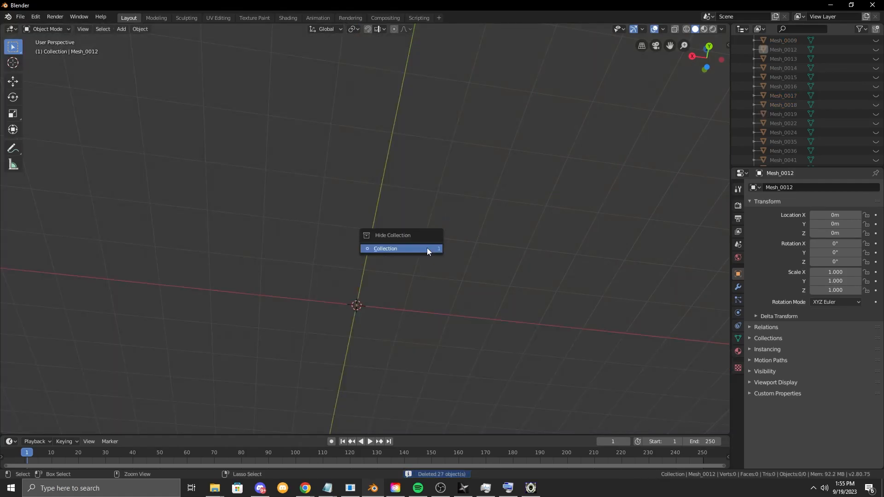
{"action": "key", "text": "ctrl+z"}
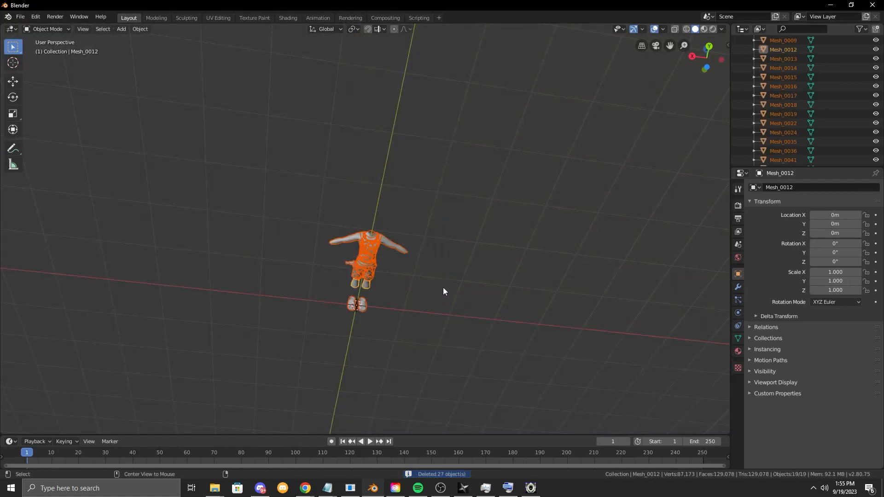
{"action": "scroll", "coordinate": [422, 276], "scroll_direction": "up", "scroll_amount": 3}
{"action": "left_click", "coordinate": [478, 163]}
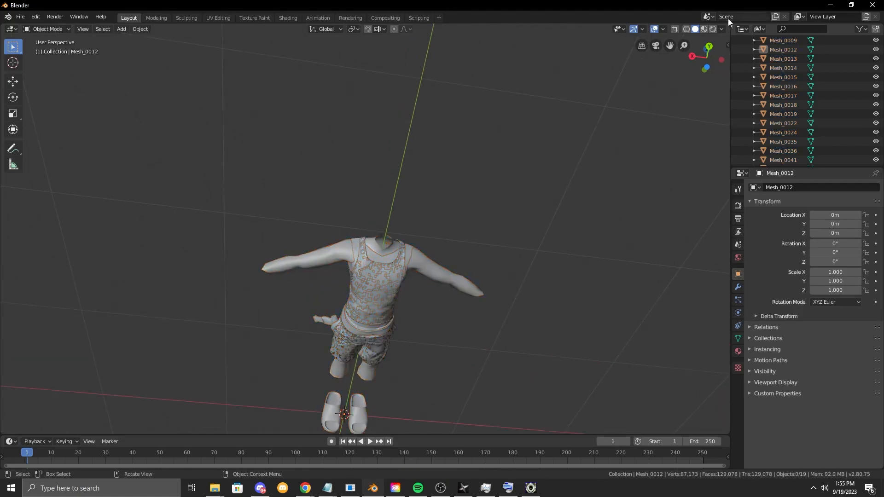
Show the avatar in textured material preview and delete the bare arms-and-neck body mesh Mesh_0005
{"action": "left_click", "coordinate": [703, 29]}
{"action": "scroll", "coordinate": [460, 193], "scroll_direction": "up", "scroll_amount": 4}
{"action": "middle_click_drag", "start_coordinate": [436, 195], "coordinate": [429, 196]}
{"action": "left_click", "coordinate": [410, 114]}
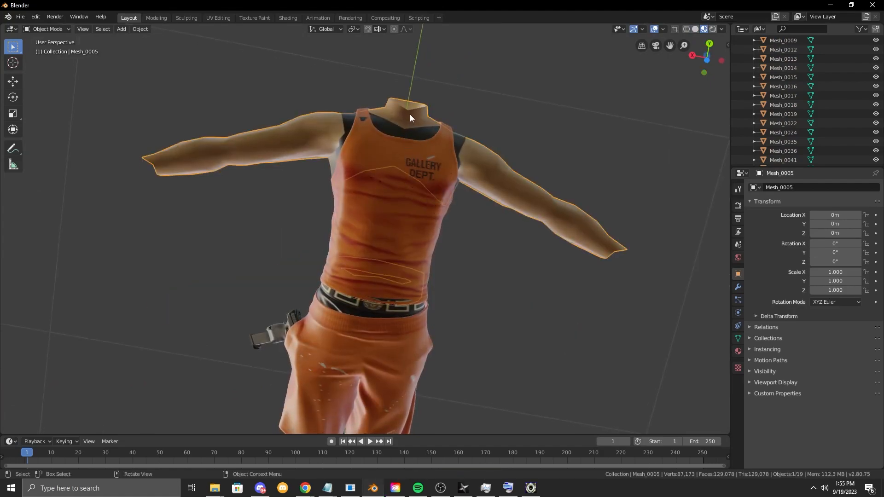
{"action": "right_click", "coordinate": [410, 115]}
{"action": "left_click", "coordinate": [397, 183]}
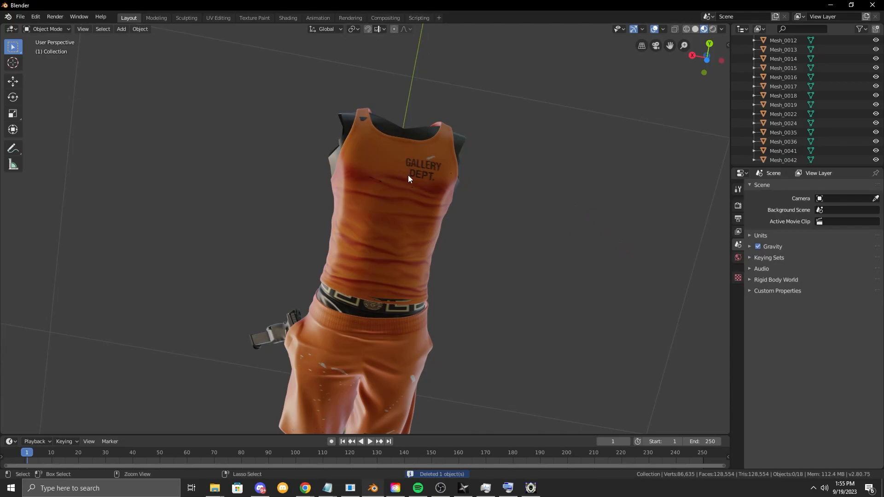
{"action": "key", "text": "ctrl+z"}
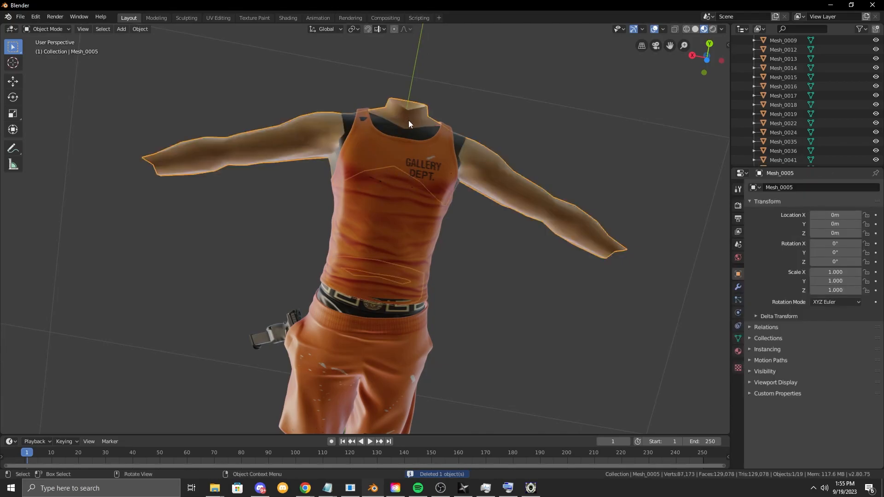
{"action": "right_click", "coordinate": [519, 181]}
{"action": "left_click", "coordinate": [511, 184]}
Delete the black undershirt pieces Mesh_0035 and Mesh_0036 around the tank top's shoulders
{"action": "middle_click_drag", "start_coordinate": [387, 132], "coordinate": [385, 160]}
{"action": "scroll", "coordinate": [376, 194], "scroll_direction": "up", "scroll_amount": 3}
{"action": "middle_click_drag", "start_coordinate": [375, 194], "coordinate": [380, 176]}
{"action": "left_click", "coordinate": [488, 106]}
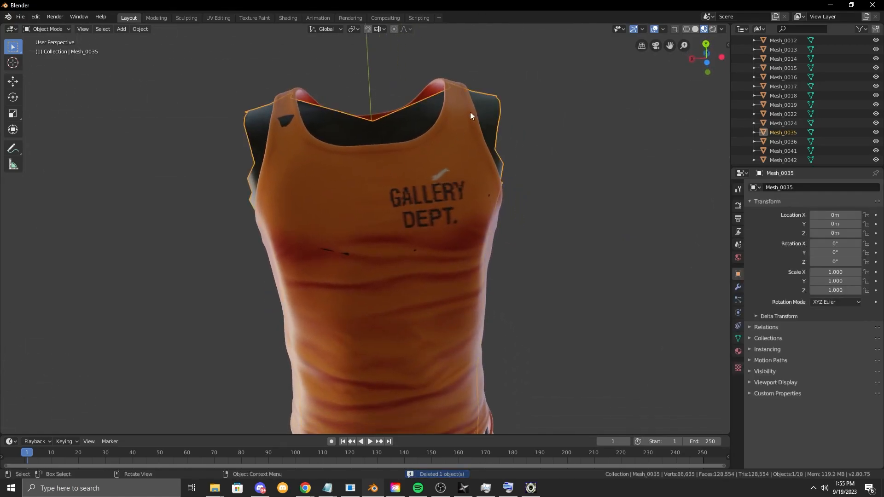
{"action": "right_click", "coordinate": [476, 117]}
{"action": "left_click", "coordinate": [456, 180]}
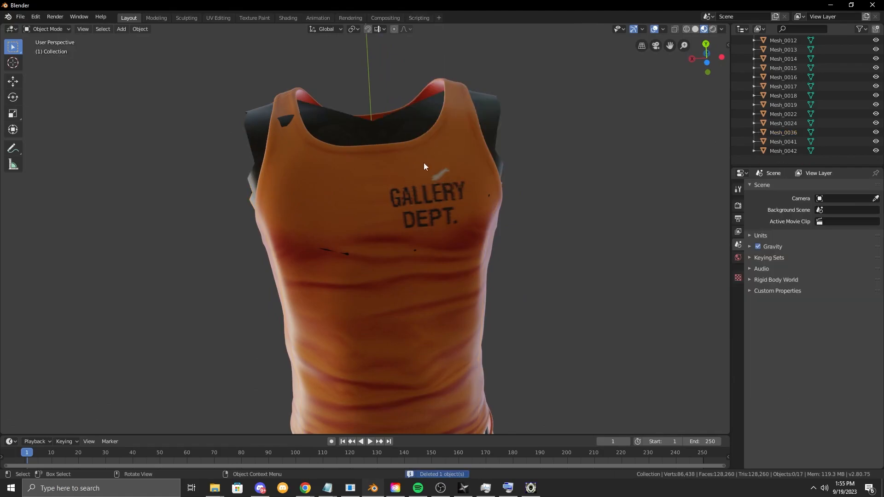
{"action": "left_click", "coordinate": [491, 107]}
{"action": "right_click", "coordinate": [491, 107]}
{"action": "left_click", "coordinate": [467, 179]}
Delete the remaining black undershirt pieces Mesh_0041 and Mesh_0042 inside the tank top
{"action": "left_click", "coordinate": [481, 96]}
{"action": "right_click", "coordinate": [481, 94]}
{"action": "left_click", "coordinate": [458, 181]}
{"action": "middle_click_drag", "start_coordinate": [458, 181], "coordinate": [385, 250]}
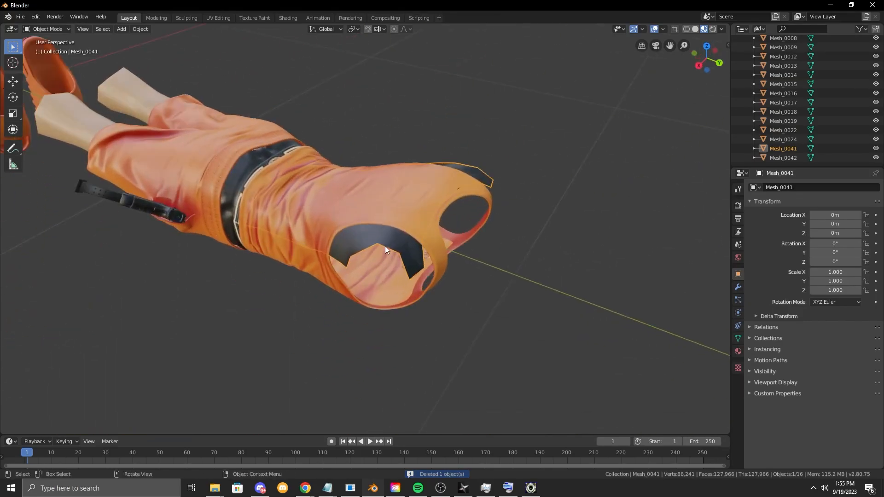
{"action": "right_click", "coordinate": [402, 248]}
{"action": "left_click", "coordinate": [407, 247]}
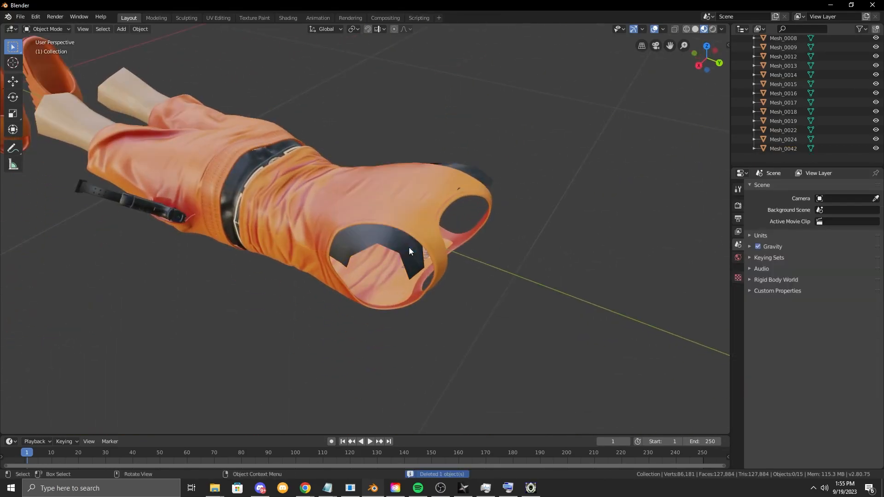
{"action": "left_click", "coordinate": [404, 246]}
{"action": "right_click", "coordinate": [404, 246]}
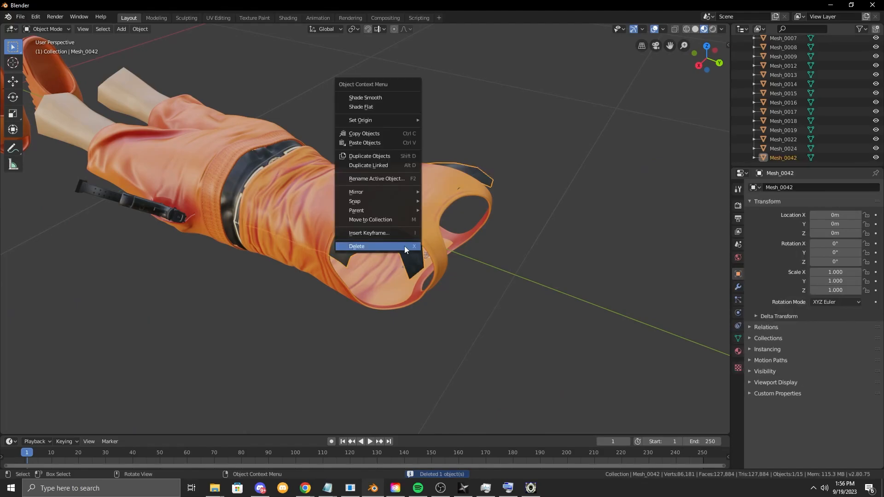
{"action": "left_click", "coordinate": [404, 245]}
Delete the bare leg mesh Mesh_0012 beneath the shorts
{"action": "mouse_move", "coordinate": [404, 245]}
{"action": "middle_mouse_down"}
{"action": "mouse_move", "coordinate": [338, 175]}
{"action": "mouse_move", "coordinate": [338, 145]}
{"action": "mouse_move", "coordinate": [332, 282]}
{"action": "mouse_move", "coordinate": [473, 280]}
{"action": "mouse_move", "coordinate": [350, 178]}
{"action": "mouse_move", "coordinate": [321, 243]}
{"action": "mouse_move", "coordinate": [389, 245]}
{"action": "middle_mouse_up"}
{"action": "left_click", "coordinate": [338, 144]}
{"action": "left_click", "coordinate": [387, 243]}
{"action": "mouse_move", "coordinate": [344, 228]}
{"action": "middle_mouse_down"}
{"action": "mouse_move", "coordinate": [386, 145]}
{"action": "mouse_move", "coordinate": [298, 226]}
{"action": "mouse_move", "coordinate": [358, 195]}
{"action": "mouse_move", "coordinate": [297, 203]}
{"action": "mouse_move", "coordinate": [328, 118]}
{"action": "mouse_move", "coordinate": [318, 145]}
{"action": "mouse_move", "coordinate": [355, 115]}
{"action": "mouse_move", "coordinate": [335, 187]}
{"action": "mouse_move", "coordinate": [371, 157]}
{"action": "mouse_move", "coordinate": [341, 200]}
{"action": "mouse_move", "coordinate": [355, 222]}
{"action": "middle_mouse_up"}
{"action": "left_click", "coordinate": [297, 203]}
{"action": "right_click", "coordinate": [297, 203]}
{"action": "left_click", "coordinate": [297, 203]}
Hide the shorts and waistband meshes Mesh_0013 through Mesh_0018 one at a time
{"action": "left_click", "coordinate": [318, 146]}
{"action": "left_click", "coordinate": [341, 199]}
{"action": "key", "text": "h"}
{"action": "left_click", "coordinate": [317, 219]}
{"action": "key", "text": "h"}
{"action": "left_click", "coordinate": [369, 196]}
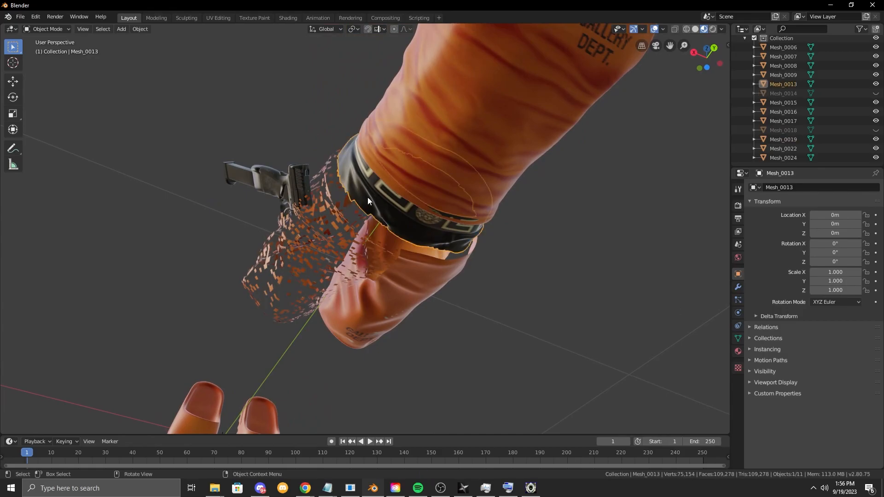
{"action": "key", "text": "h"}
{"action": "left_click", "coordinate": [316, 225]}
{"action": "key", "text": "h"}
{"action": "left_click", "coordinate": [394, 260]}
{"action": "key", "text": "h"}
{"action": "left_click", "coordinate": [390, 261]}
{"action": "key", "text": "h"}
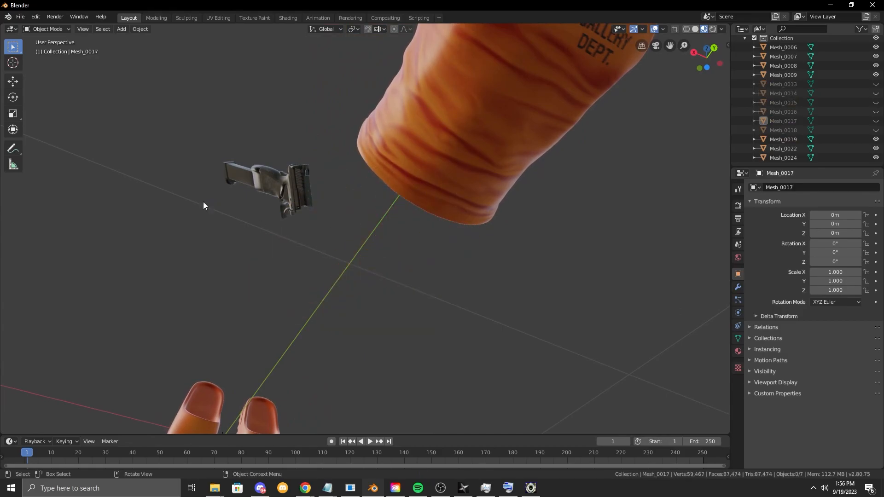
Hide the gun mesh Mesh_0019 and both slides, Mesh_0022 and Mesh_0024, leaving only the tank top pieces
{"action": "left_click", "coordinate": [248, 184]}
{"action": "key", "text": "h"}
{"action": "middle_click_drag", "start_coordinate": [245, 209], "coordinate": [268, 324]}
{"action": "left_click", "coordinate": [252, 391]}
{"action": "key", "text": "h"}
{"action": "left_click", "coordinate": [206, 381]}
{"action": "key", "text": "h"}
Join the tank top piece Mesh_0008 into Mesh_0007
{"action": "middle_click_drag", "start_coordinate": [205, 382], "coordinate": [282, 223]}
{"action": "left_click", "coordinate": [365, 203]}
{"action": "left_click", "coordinate": [365, 201]}
{"action": "middle_click_drag", "start_coordinate": [348, 214], "coordinate": [371, 222]}
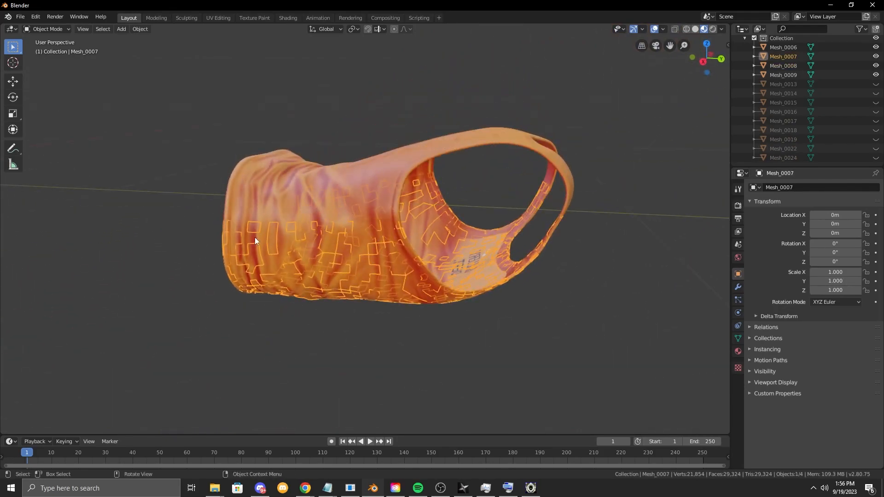
{"action": "left_click", "coordinate": [254, 198]}
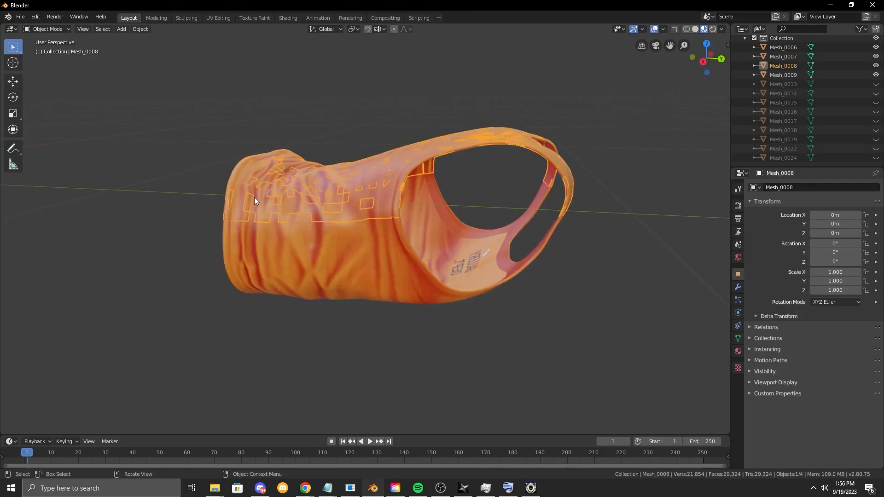
{"action": "left_click", "coordinate": [296, 239], "text": "shift"}
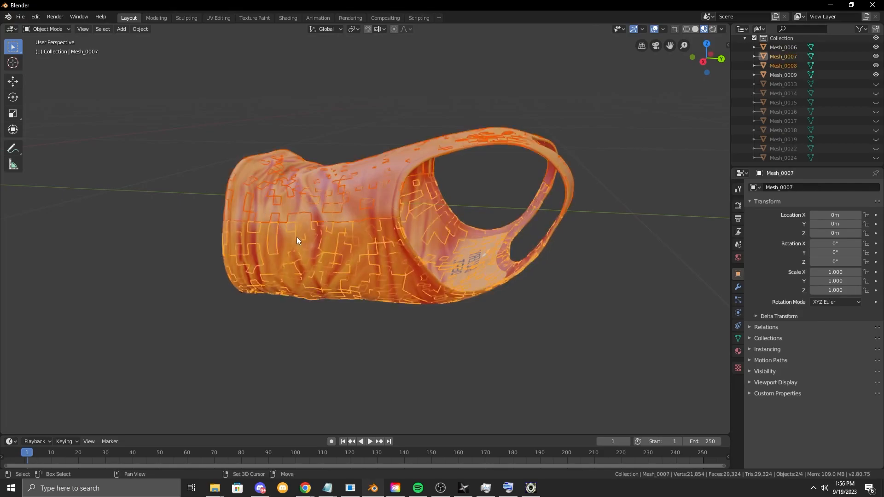
{"action": "right_click", "coordinate": [296, 237]}
{"action": "left_click", "coordinate": [278, 115]}
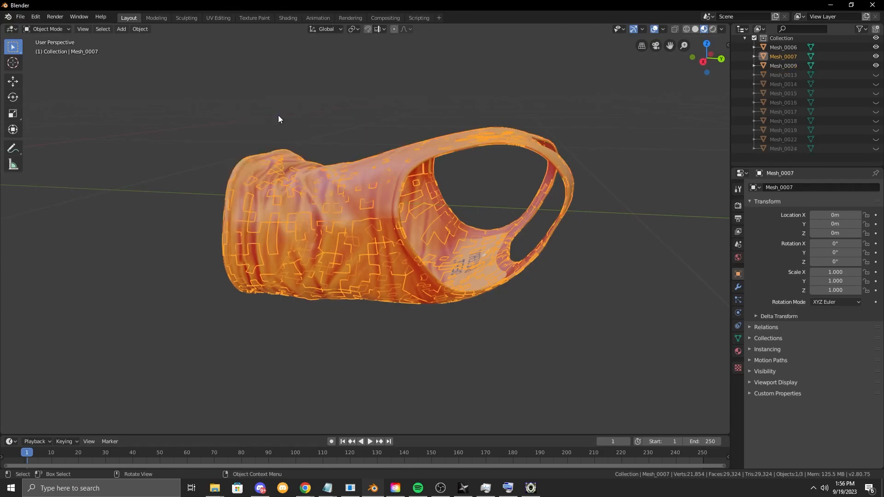
Box-select all visible tank top pieces and join Mesh_0006 and Mesh_0009 into Mesh_0007
{"action": "scroll", "coordinate": [205, 107], "scroll_direction": "down", "scroll_amount": 4}
{"action": "middle_click_drag", "start_coordinate": [238, 135], "coordinate": [247, 158]}
{"action": "left_click_drag", "start_coordinate": [262, 140], "coordinate": [555, 337]}
{"action": "middle_click_drag", "start_coordinate": [335, 206], "coordinate": [380, 201]}
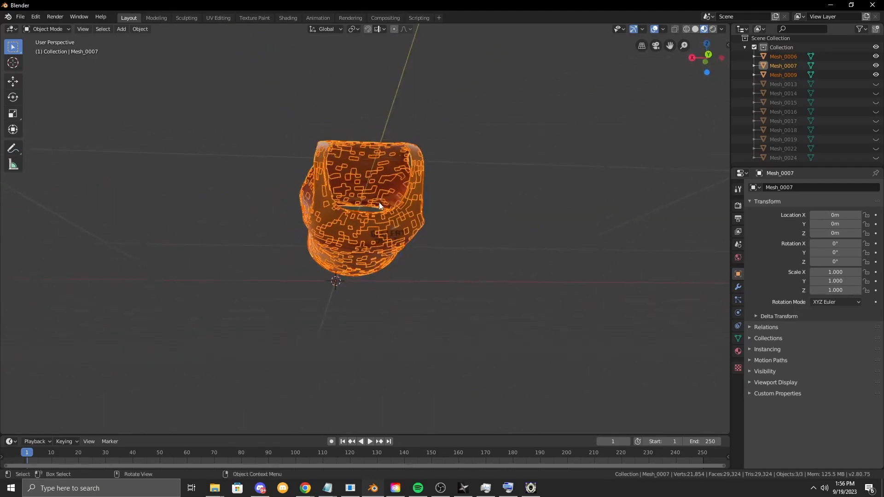
{"action": "scroll", "coordinate": [370, 172], "scroll_direction": "up", "scroll_amount": 3}
{"action": "right_click", "coordinate": [380, 178]}
{"action": "left_click", "coordinate": [380, 178]}
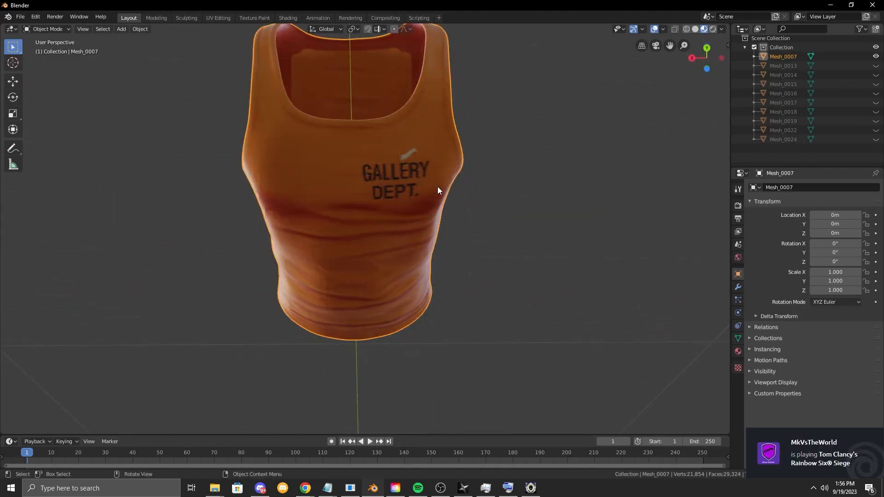
Unhide all the hidden meshes, and hide both slides and the joined tank top to isolate the shorts parts
{"action": "scroll", "coordinate": [414, 194], "scroll_direction": "down", "scroll_amount": 3}
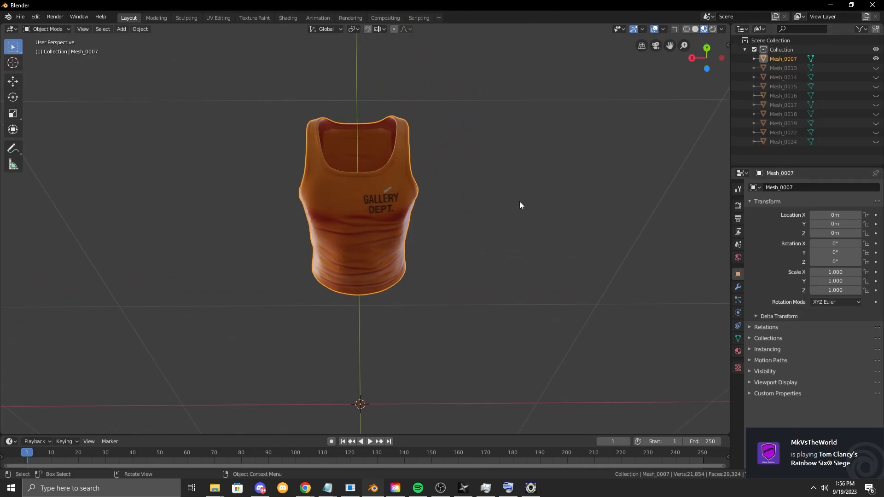
{"action": "left_click_drag", "start_coordinate": [876, 141], "coordinate": [876, 68]}
{"action": "middle_click_drag", "start_coordinate": [506, 231], "coordinate": [318, 232]}
{"action": "left_click", "coordinate": [315, 235]}
{"action": "key", "text": "h"}
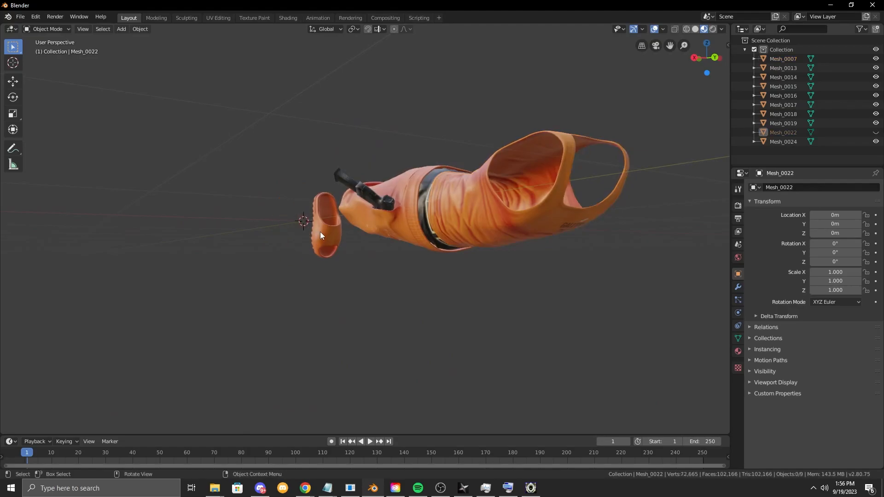
{"action": "left_click", "coordinate": [319, 233]}
{"action": "key", "text": "h"}
{"action": "left_click", "coordinate": [523, 187]}
{"action": "key", "text": "h"}
Join the two halves of the shorts, Mesh_0015 and Mesh_0016, with Mesh_0016 as the active object
{"action": "middle_click_drag", "start_coordinate": [471, 200], "coordinate": [434, 191]}
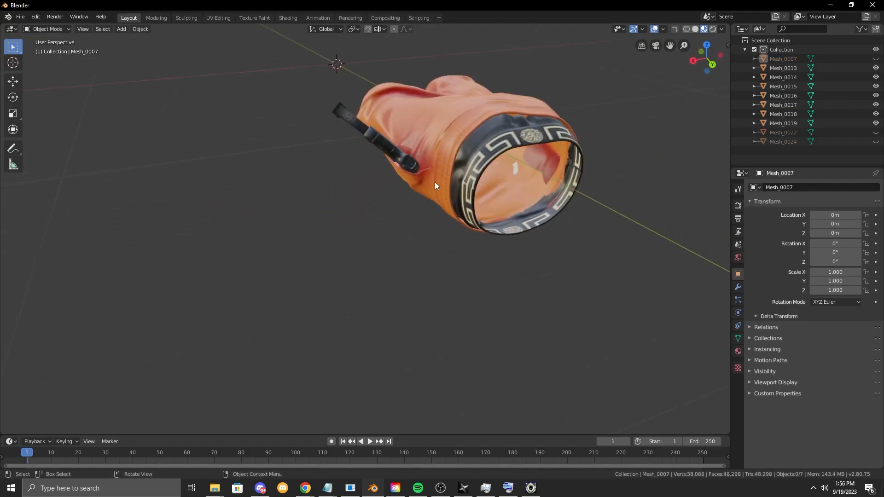
{"action": "middle_click_drag", "start_coordinate": [446, 137], "coordinate": [468, 203]}
{"action": "left_click", "coordinate": [336, 213]}
{"action": "middle_click_drag", "start_coordinate": [363, 247], "coordinate": [381, 229]}
{"action": "left_click", "coordinate": [385, 216]}
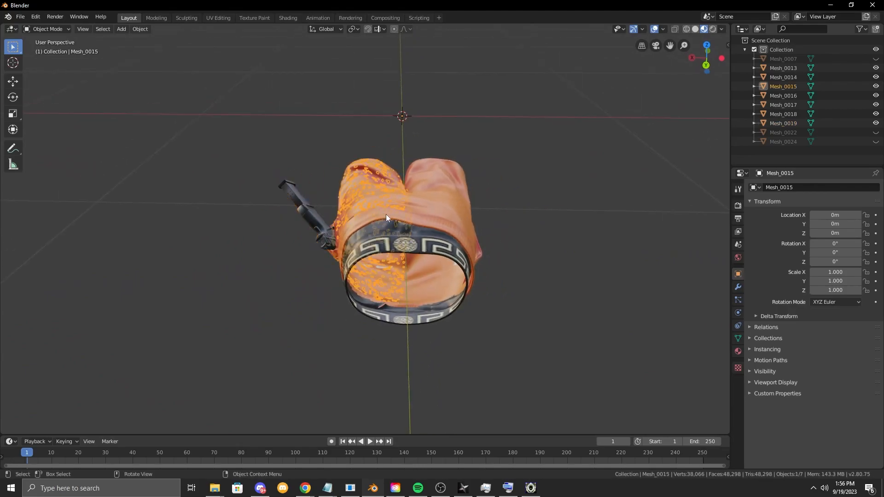
{"action": "left_click", "coordinate": [443, 214], "text": "shift"}
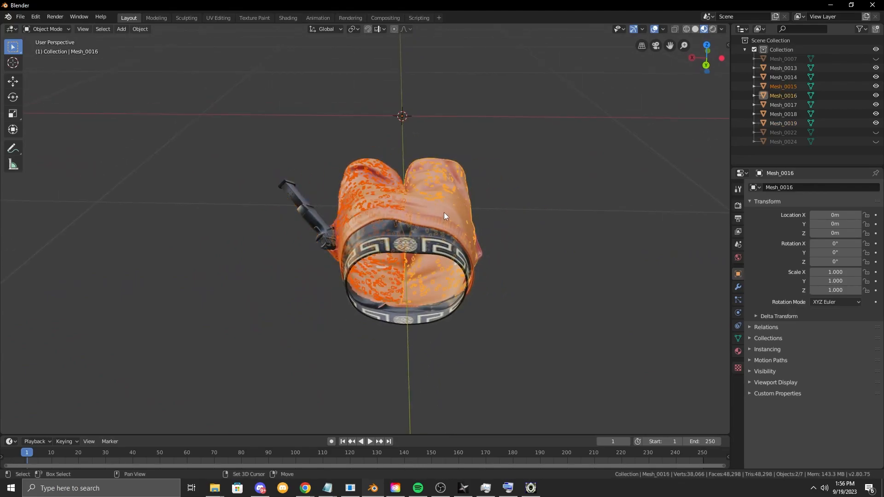
{"action": "right_click", "coordinate": [444, 216]}
{"action": "left_click", "coordinate": [443, 216]}
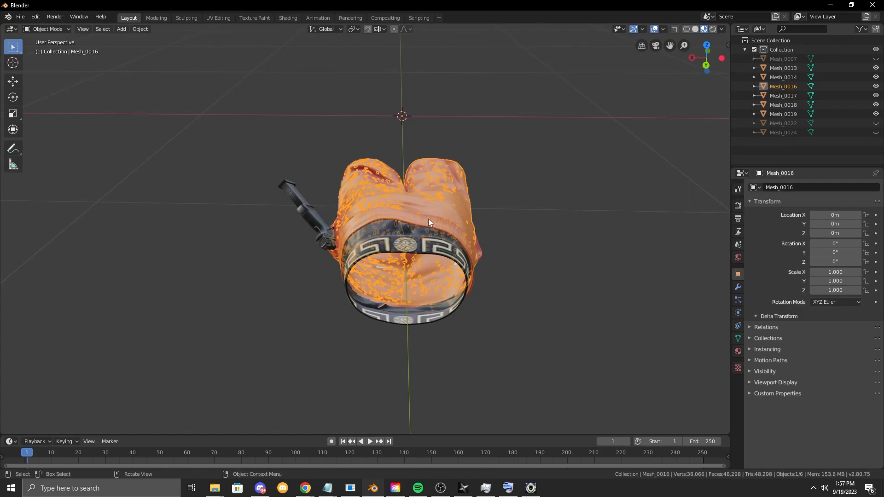
Join all visible shorts, waistband and gun meshes into Mesh_0016, and unhide the tank top and slides
{"action": "key", "text": "a"}
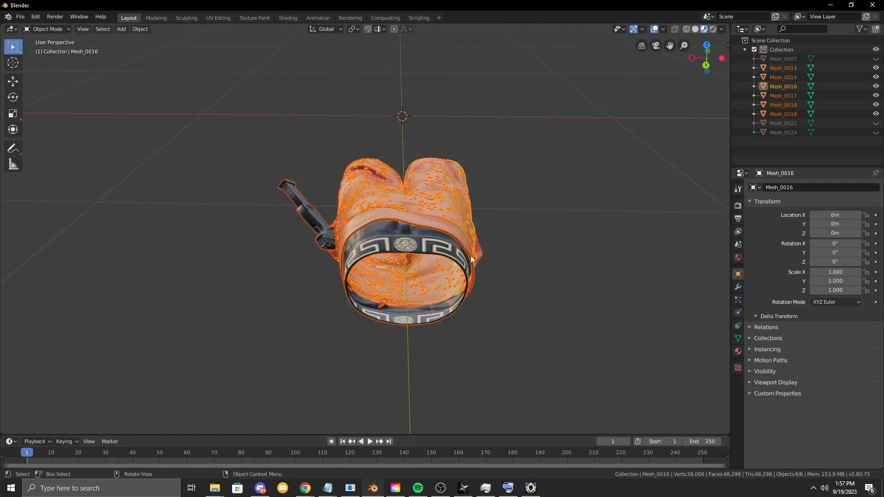
{"action": "right_click", "coordinate": [453, 208]}
{"action": "left_click", "coordinate": [453, 207]}
{"action": "middle_click_drag", "start_coordinate": [453, 206], "coordinate": [551, 178]}
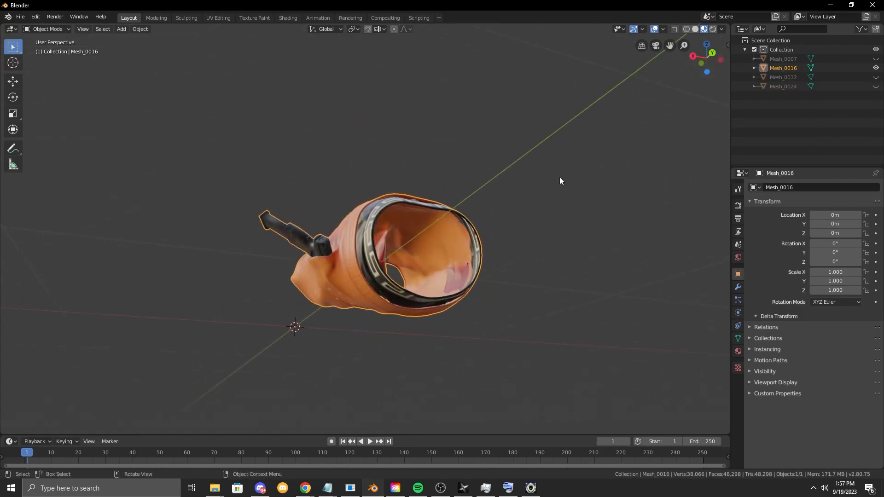
{"action": "left_click_drag", "start_coordinate": [875, 87], "coordinate": [876, 60]}
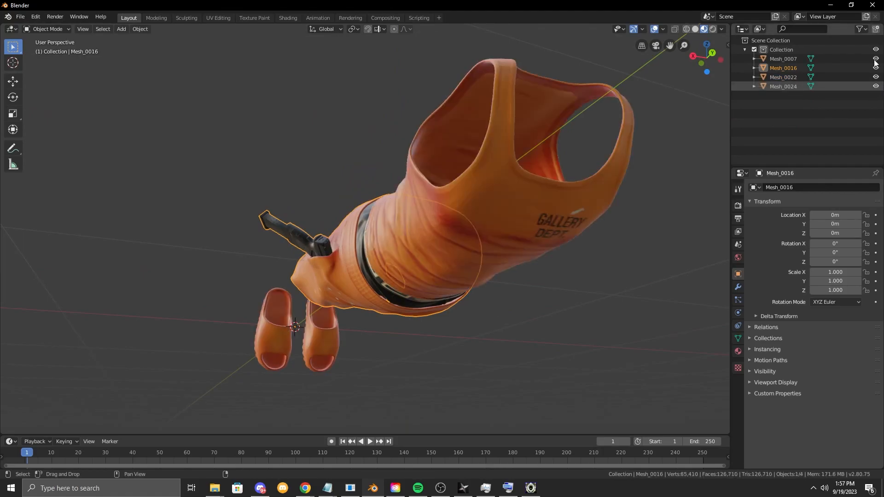
Examine the geometry of the joined shorts and tank top meshes in Edit Mode, returning to Object Mode
{"action": "key", "text": "Tab"}
{"action": "middle_click_drag", "start_coordinate": [437, 220], "coordinate": [396, 214]}
{"action": "scroll", "coordinate": [433, 186], "scroll_direction": "up", "scroll_amount": 3}
{"action": "scroll", "coordinate": [467, 224], "scroll_direction": "down", "scroll_amount": 2}
{"action": "middle_click_drag", "start_coordinate": [396, 214], "coordinate": [395, 251]}
{"action": "key", "text": "Tab"}
{"action": "scroll", "coordinate": [470, 179], "scroll_direction": "down", "scroll_amount": 3}
{"action": "middle_click_drag", "start_coordinate": [469, 179], "coordinate": [452, 300]}
{"action": "left_click", "coordinate": [449, 229]}
{"action": "key", "text": "Tab"}
{"action": "key", "text": "Tab"}
{"action": "scroll", "coordinate": [452, 300], "scroll_direction": "down", "scroll_amount": 2}
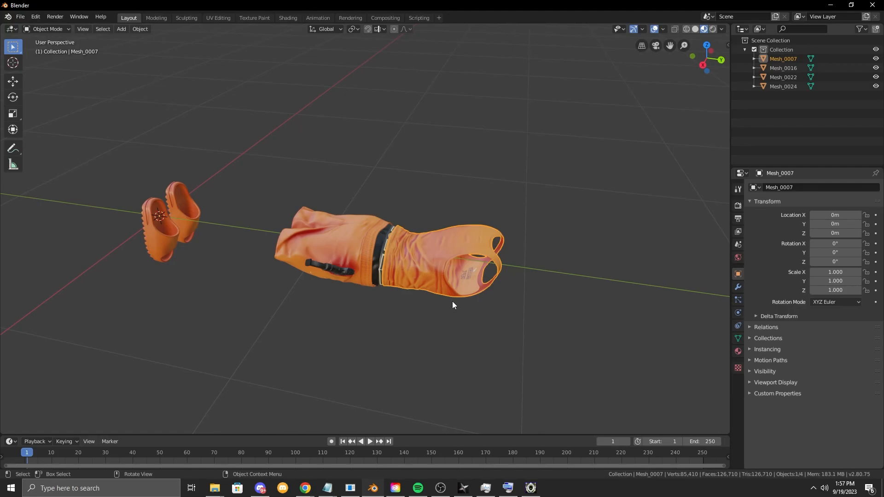
Minimize the open windows to reach the desktop and launch Blender 3.40
{"action": "left_click", "coordinate": [830, 6]}
{"action": "left_click", "coordinate": [830, 7]}
{"action": "left_click", "coordinate": [830, 7]}
{"action": "left_click", "coordinate": [830, 7]}
{"action": "left_click", "coordinate": [576, 48]}
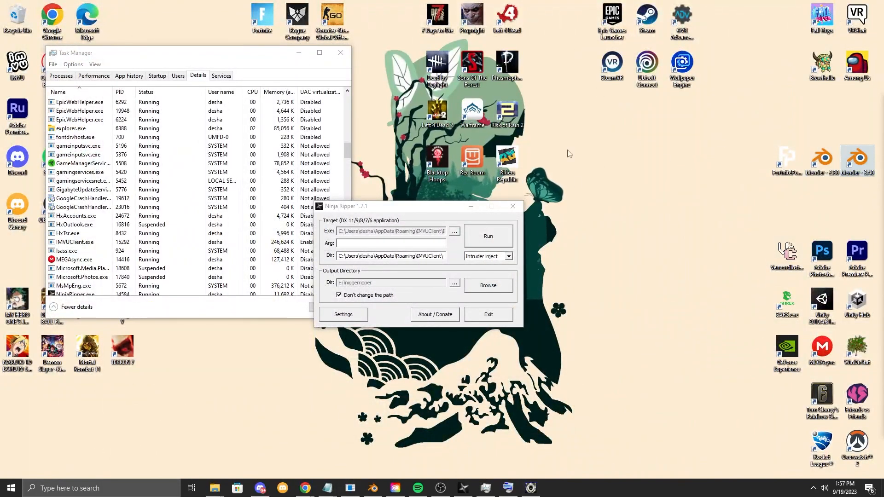
{"action": "double_click", "coordinate": [858, 167]}
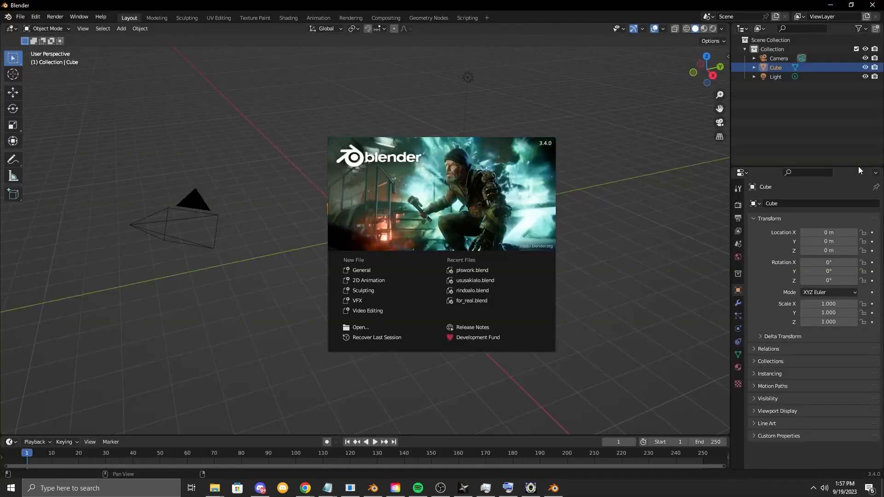
Dismiss the splash screen and delete the default camera, cube and light from the new scene
{"action": "left_click", "coordinate": [667, 292]}
{"action": "key", "text": "a"}
{"action": "right_click", "coordinate": [572, 212]}
{"action": "left_click", "coordinate": [559, 389]}
Switch back to Blender 2.80, select both slides, the shorts and the tank top, and copy the four objects
{"action": "key", "text": "alt+Tab"}
{"action": "left_click", "coordinate": [427, 179]}
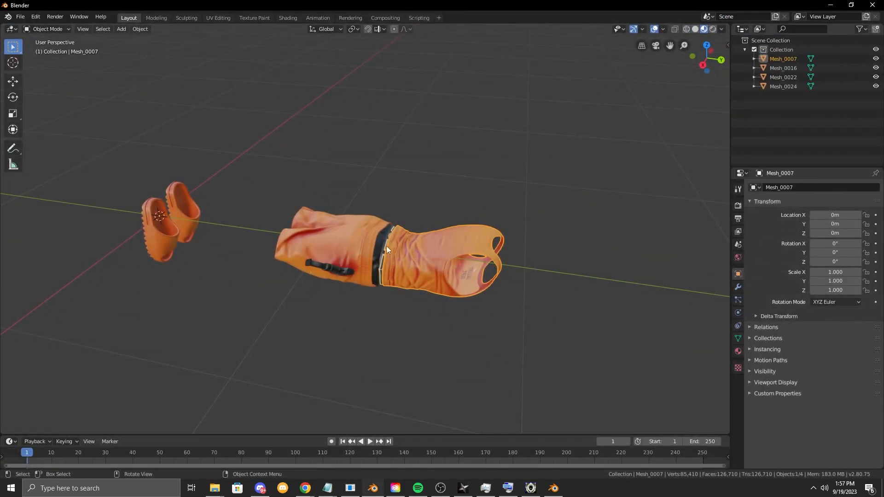
{"action": "scroll", "coordinate": [379, 245], "scroll_direction": "up", "scroll_amount": 4}
{"action": "left_click", "coordinate": [52, 210]}
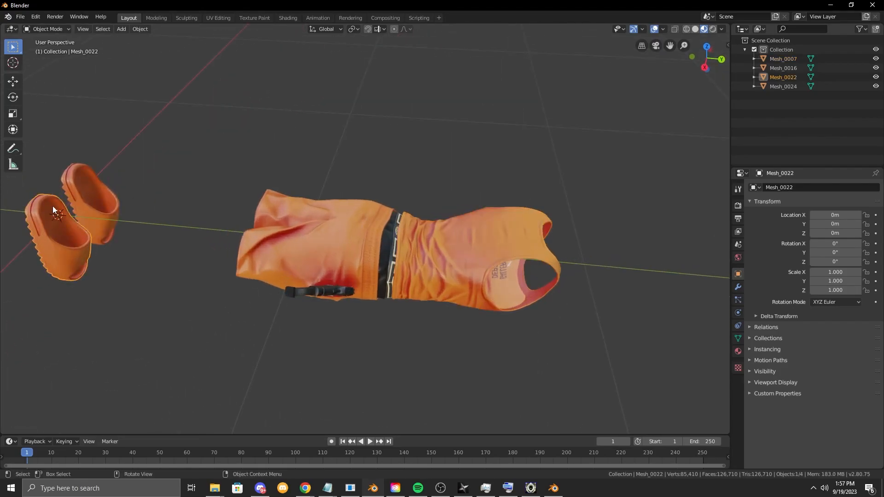
{"action": "left_click", "coordinate": [94, 211], "text": "shift"}
{"action": "left_click", "coordinate": [353, 242], "text": "shift"}
{"action": "left_click", "coordinate": [463, 245], "text": "shift"}
{"action": "key", "text": "ctrl+c"}
{"action": "right_click", "coordinate": [463, 242]}
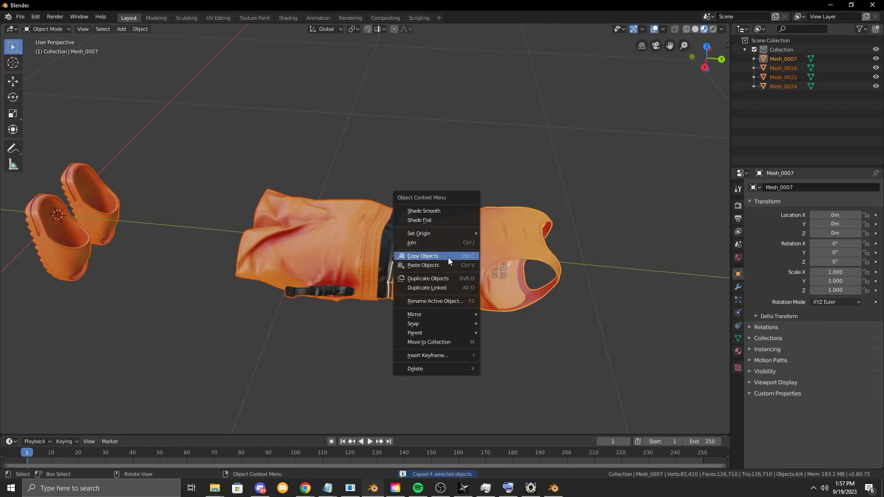
{"action": "left_click", "coordinate": [449, 258]}
Switch to Blender 3.40, paste the four clothing objects into the scene and show them in material preview
{"action": "key", "text": "alt+Tab"}
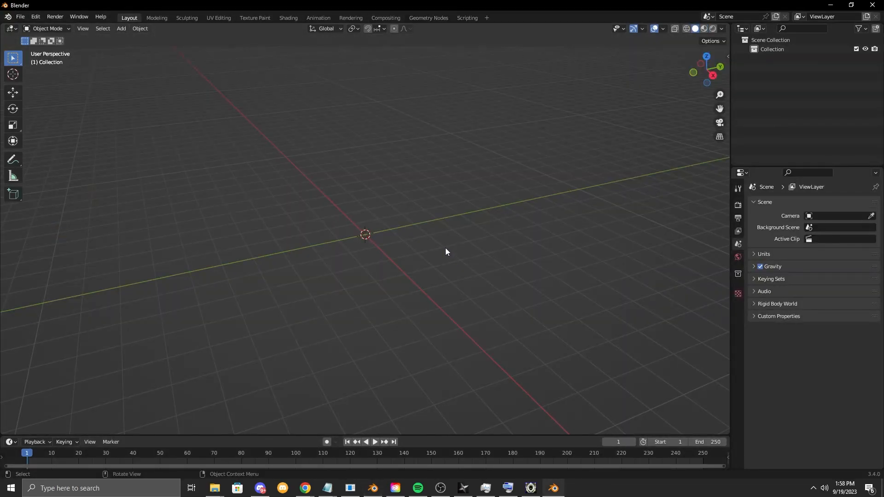
{"action": "key", "text": "ctrl+v"}
{"action": "middle_click_drag", "start_coordinate": [424, 244], "coordinate": [526, 94]}
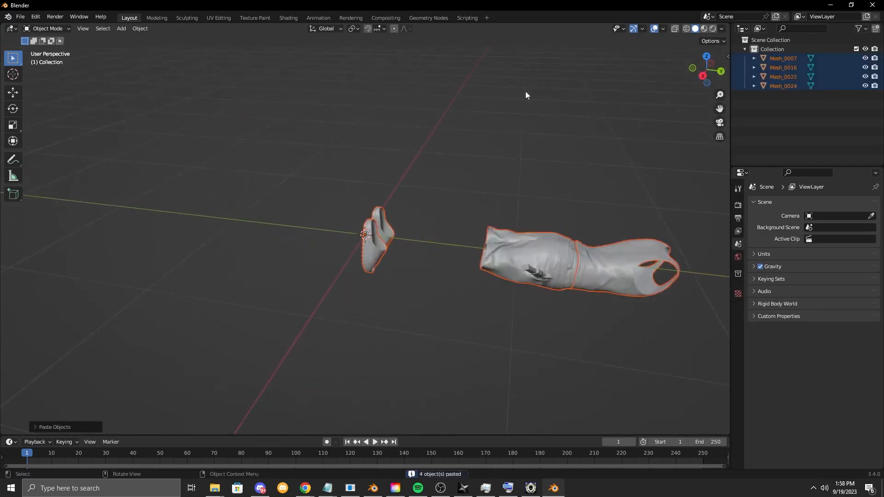
{"action": "left_click", "coordinate": [704, 29]}
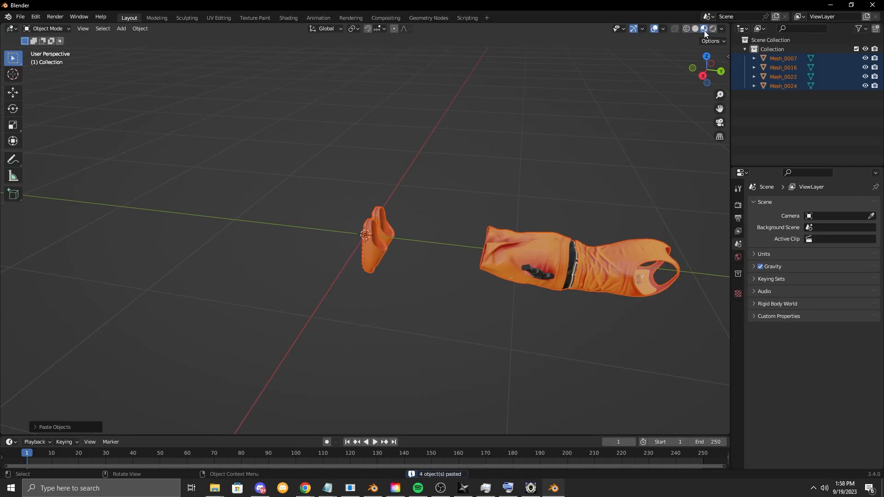
{"action": "middle_click_drag", "start_coordinate": [594, 94], "coordinate": [466, 139]}
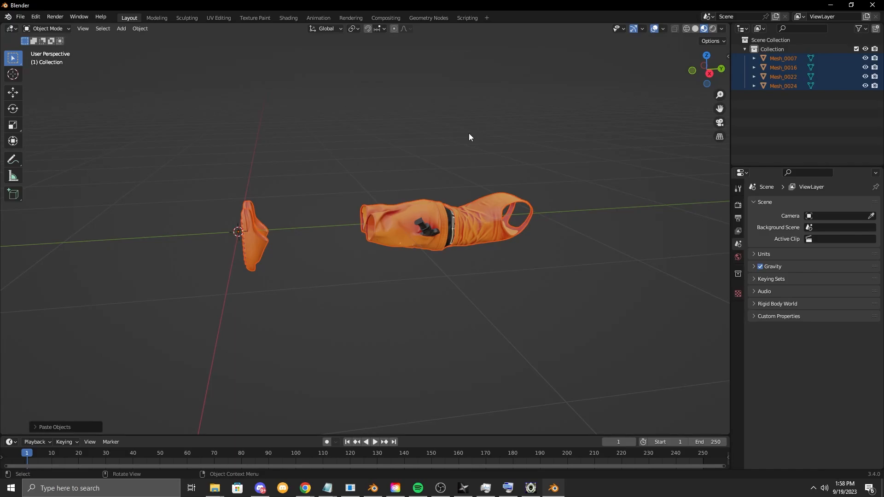
{"action": "middle_click_drag", "start_coordinate": [462, 132], "coordinate": [288, 170]}
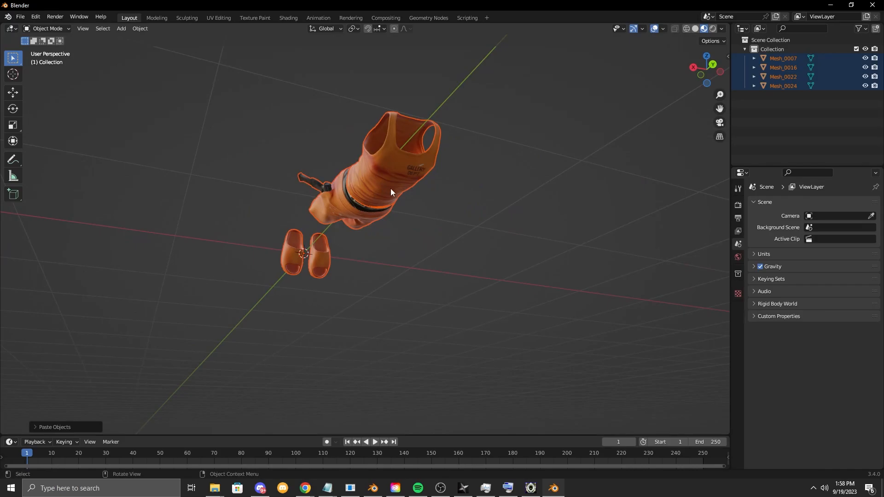
{"action": "key", "text": "super"}
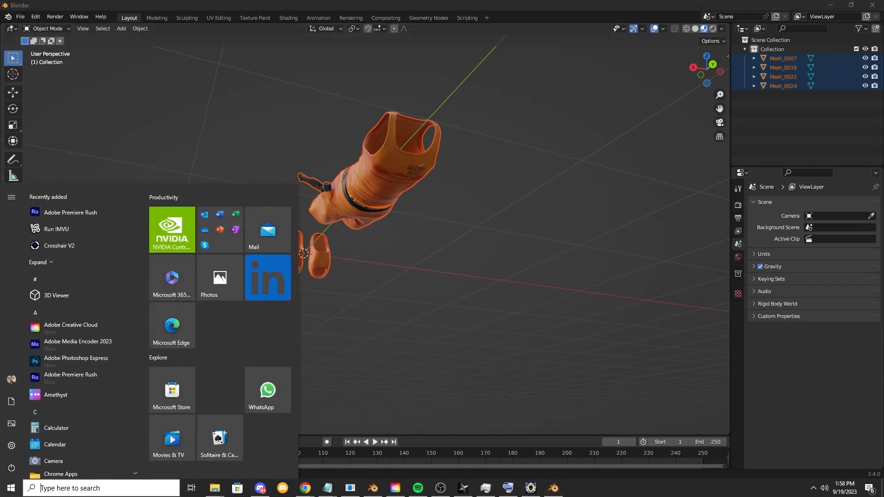
{"action": "key", "text": "Escape"}
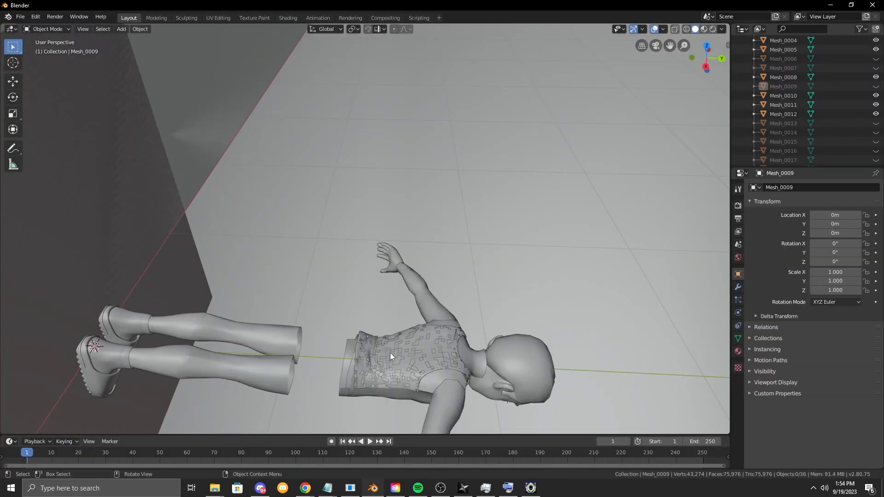
Switch to Blender 2.80 and hide the patterned top mesh and the boots on the ripped avatar
{"action": "left_click", "coordinate": [392, 353]}
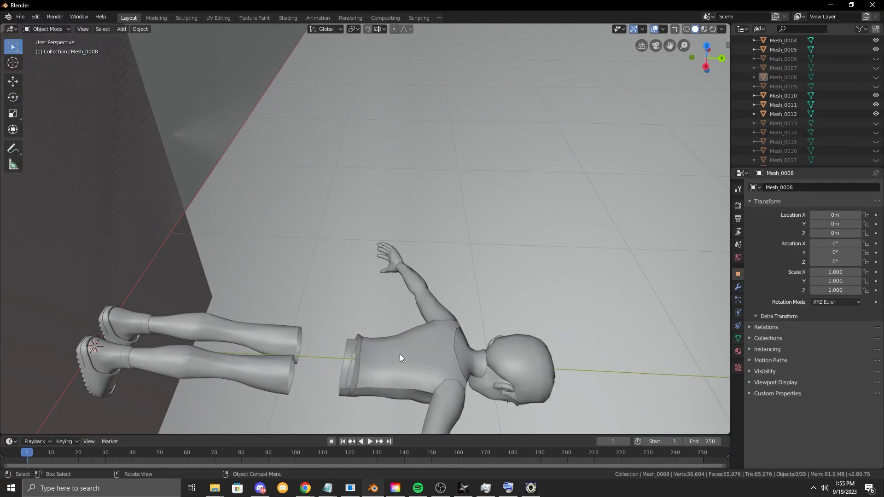
{"action": "left_click", "coordinate": [91, 340]}
{"action": "key", "text": "h"}
{"action": "middle_click_drag", "start_coordinate": [198, 308], "coordinate": [193, 198]}
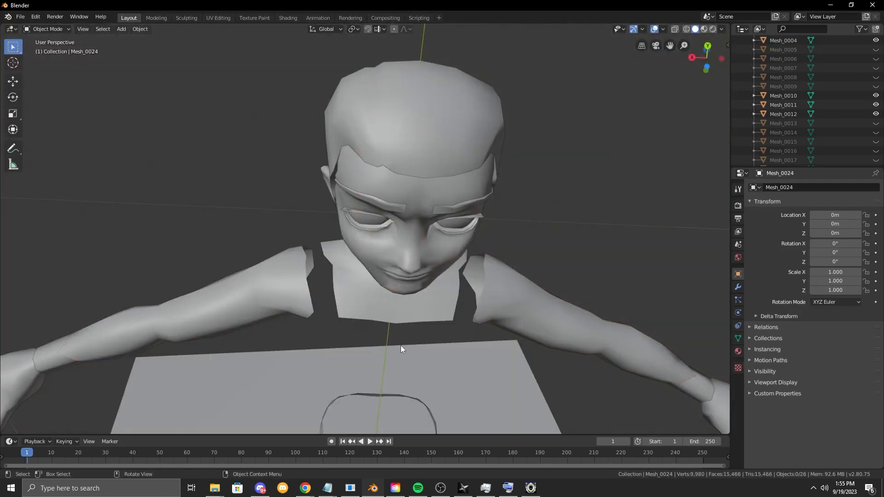
Bring back the last hidden torso meshes and hide the outermost mesh covering the avatar's torso
{"action": "middle_click_drag", "start_coordinate": [401, 346], "coordinate": [376, 333]}
{"action": "key", "text": "alt+h"}
{"action": "left_click", "coordinate": [377, 324]}
{"action": "key", "text": "h"}
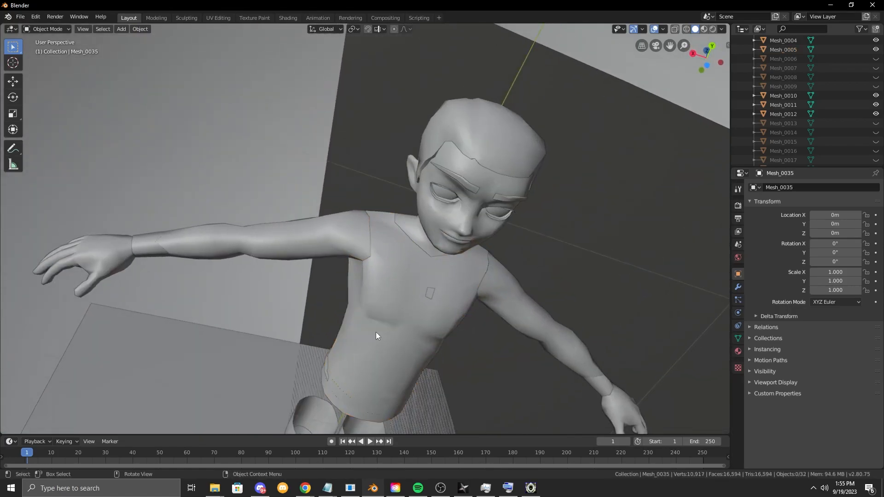
Hide the overlapping torso meshes one after another, including the ring-shaped mesh at the waist
{"action": "left_click", "coordinate": [384, 297]}
{"action": "key", "text": "h"}
{"action": "middle_click_drag", "start_coordinate": [385, 298], "coordinate": [380, 307]}
{"action": "left_click", "coordinate": [378, 307]}
{"action": "key", "text": "h"}
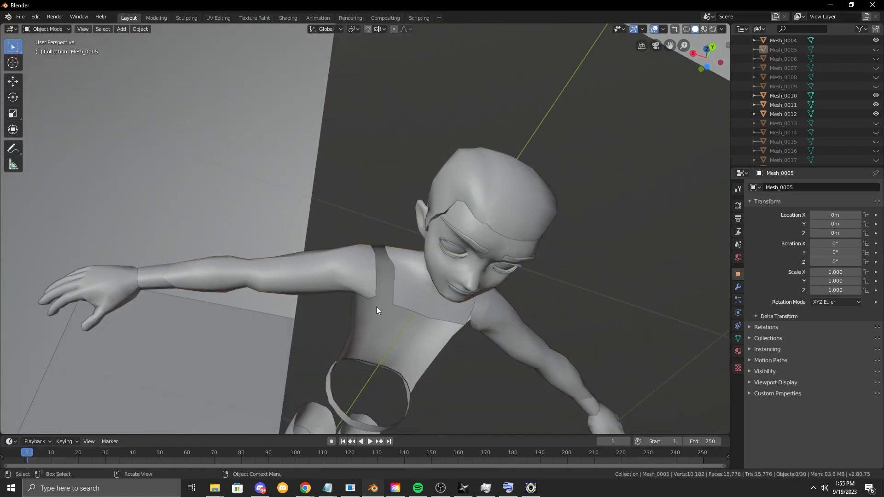
{"action": "left_click", "coordinate": [381, 297]}
{"action": "key", "text": "h"}
{"action": "left_click", "coordinate": [394, 318]}
{"action": "key", "text": "h"}
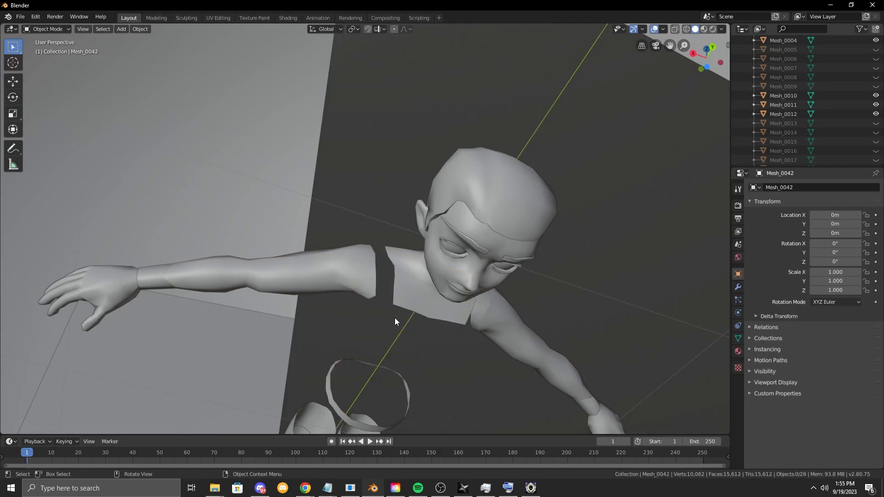
{"action": "left_click", "coordinate": [354, 402]}
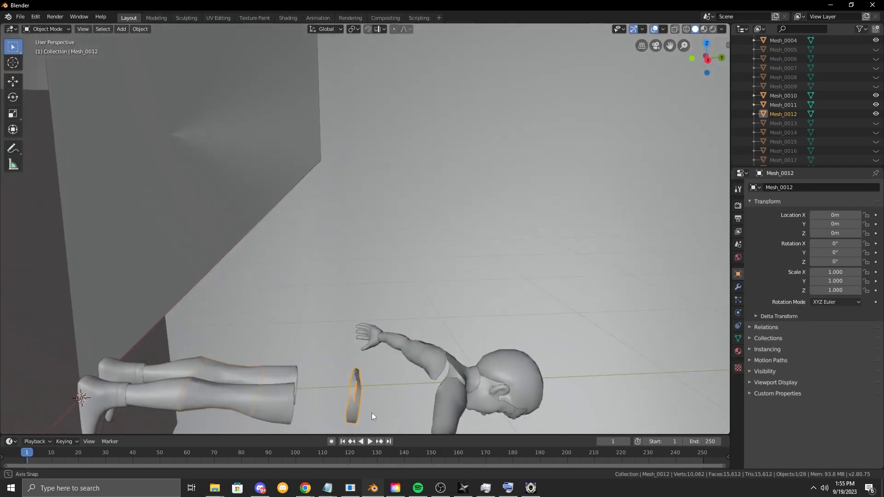
{"action": "key", "text": "h"}
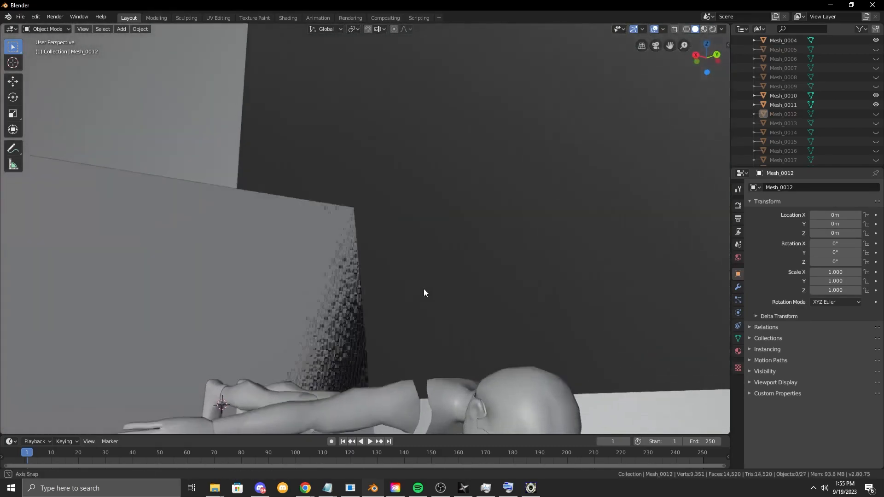